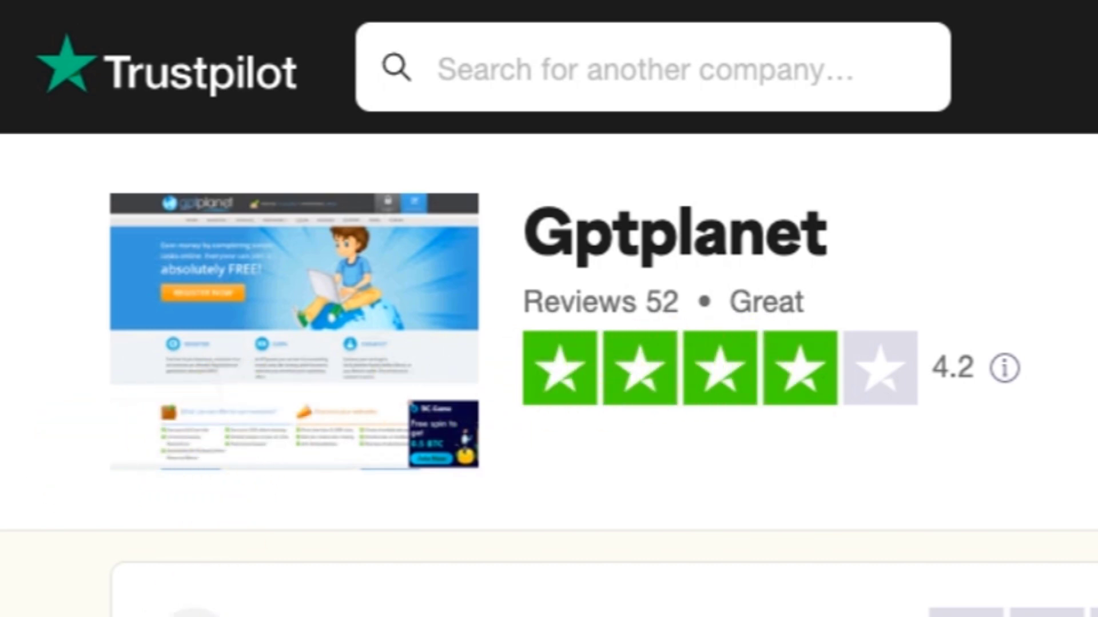
Step: Scroll the Trustpilot Gptplanet page down to the written reviews and their payout history
scroll(548, 309, "down", 5)
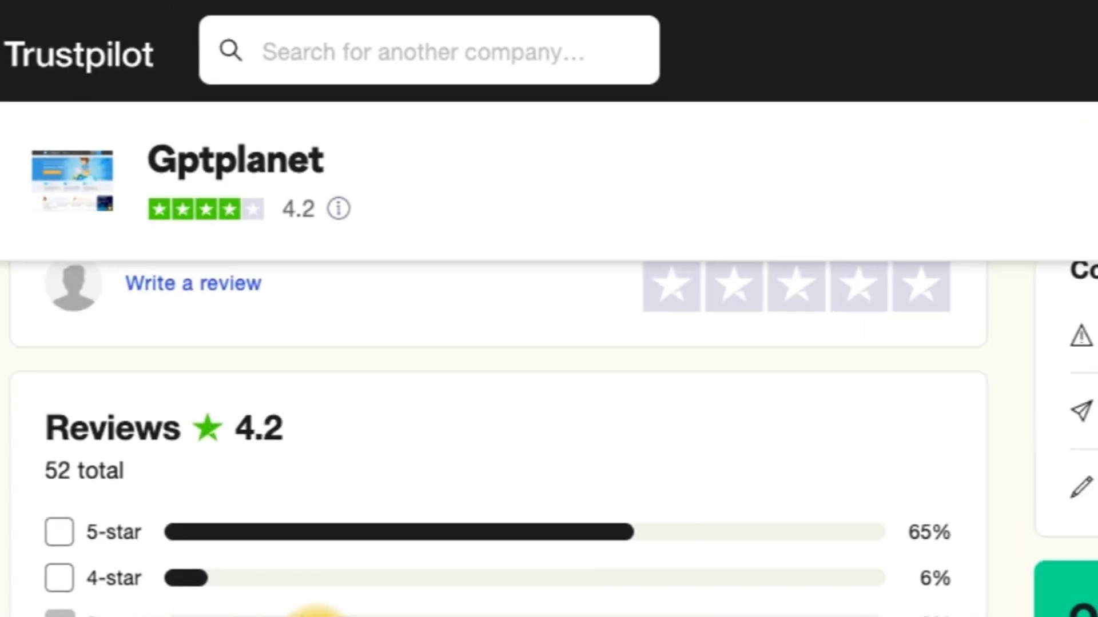
scroll(451, 415, "up", 5)
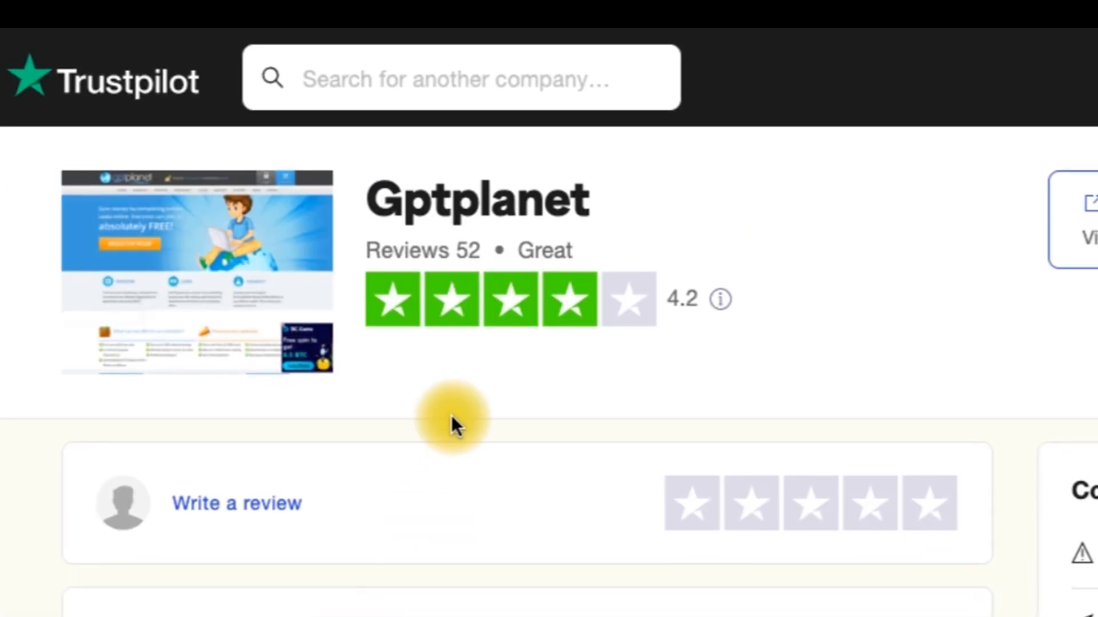
scroll(451, 415, "down", 15)
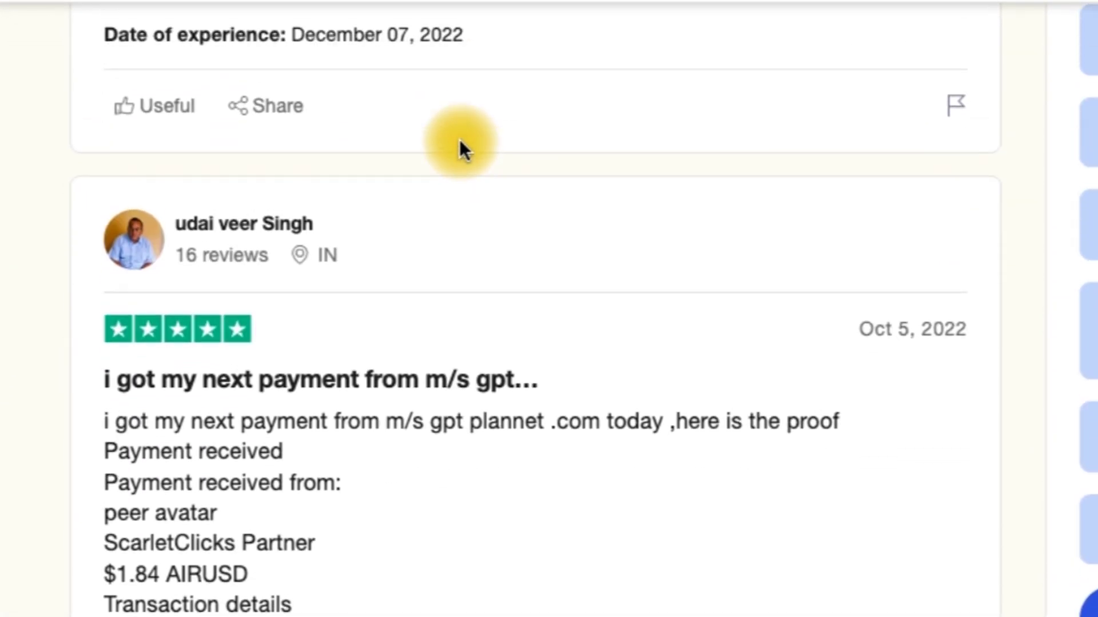
scroll(460, 141, "up", 4)
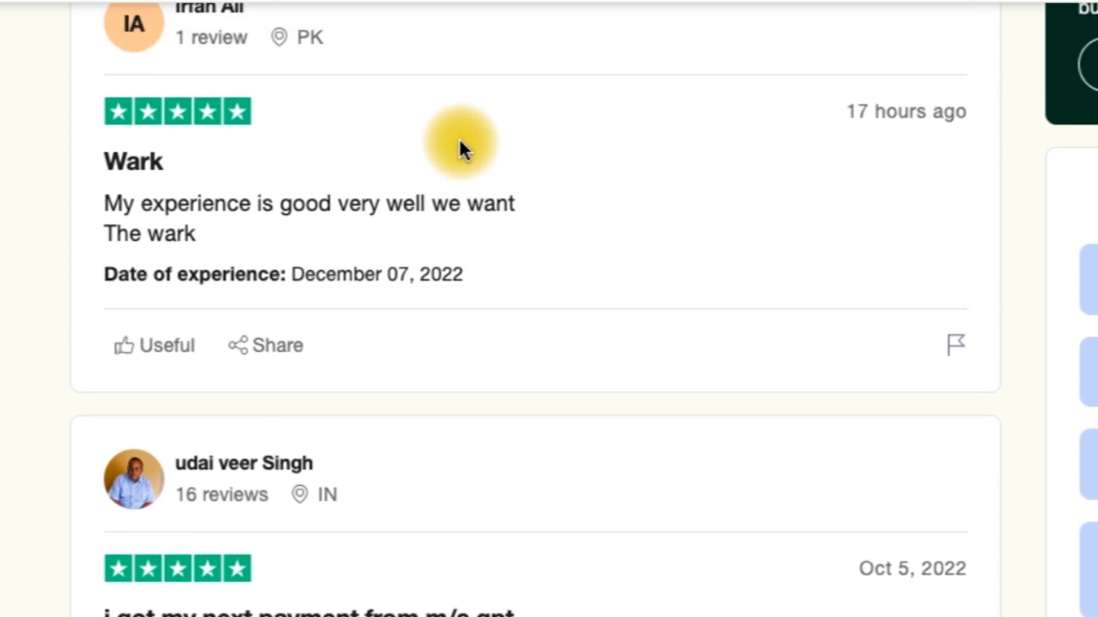
scroll(353, 404, "down", 3)
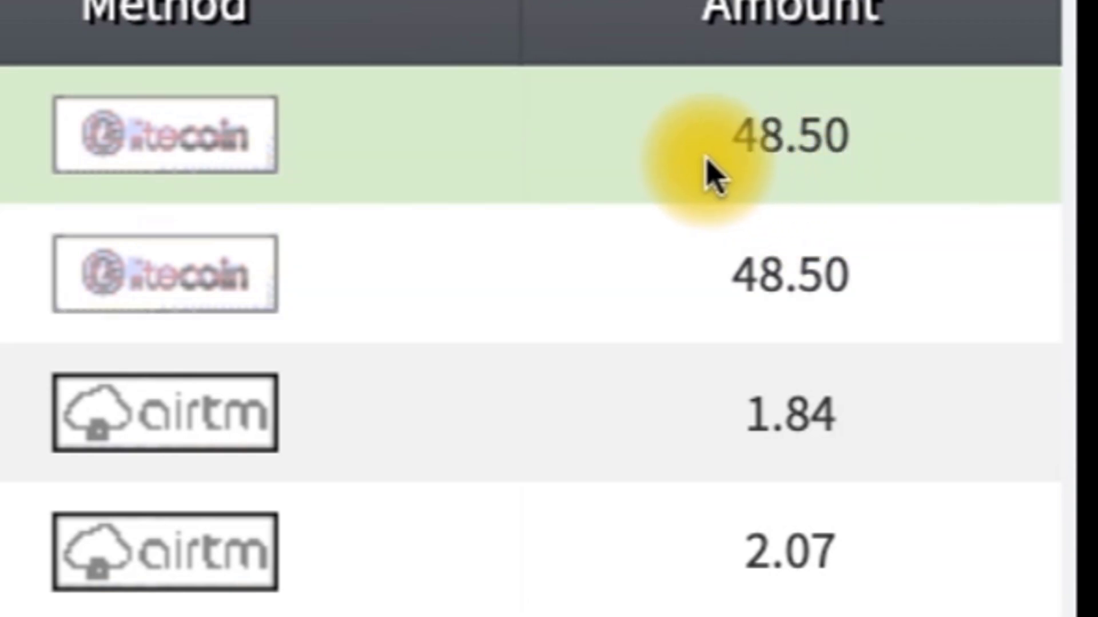
Step: Scroll through the recent payouts table of Litecoin, AirTM, Skrill, Neteller and Payeer withdrawals
scroll(677, 432, "down", 1)
scroll(677, 431, "down", 4)
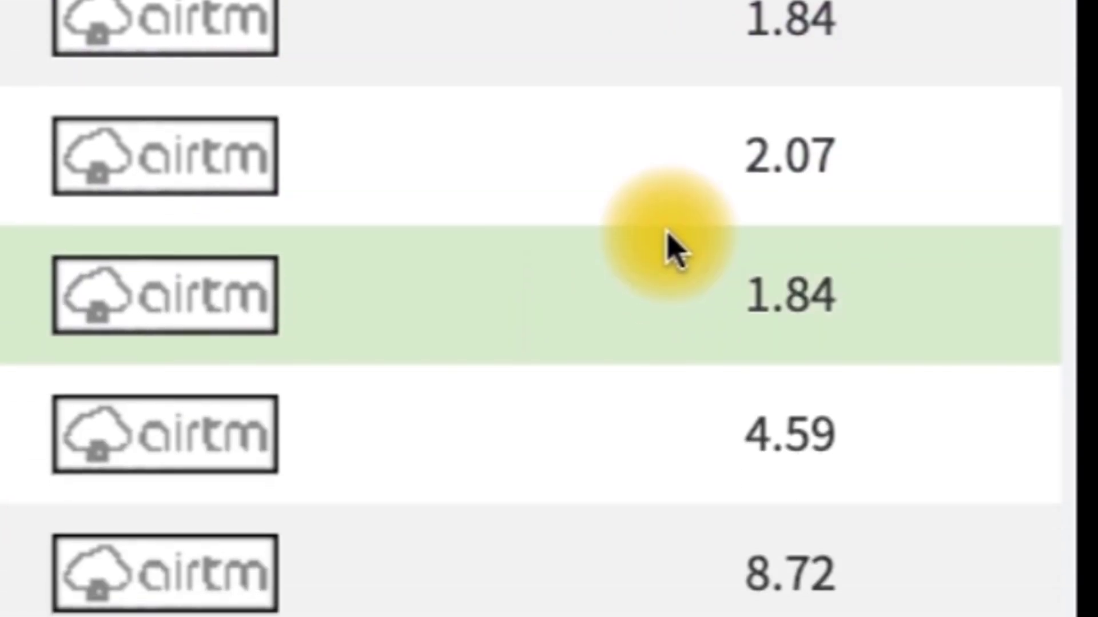
scroll(711, 392, "up", 3)
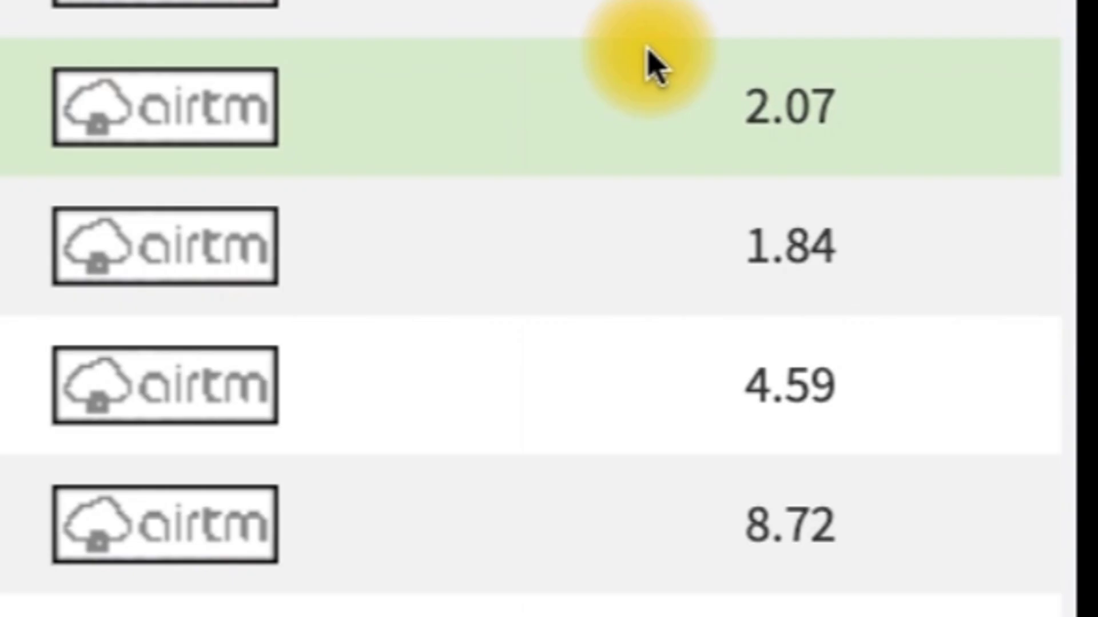
scroll(654, 63, "up", 3)
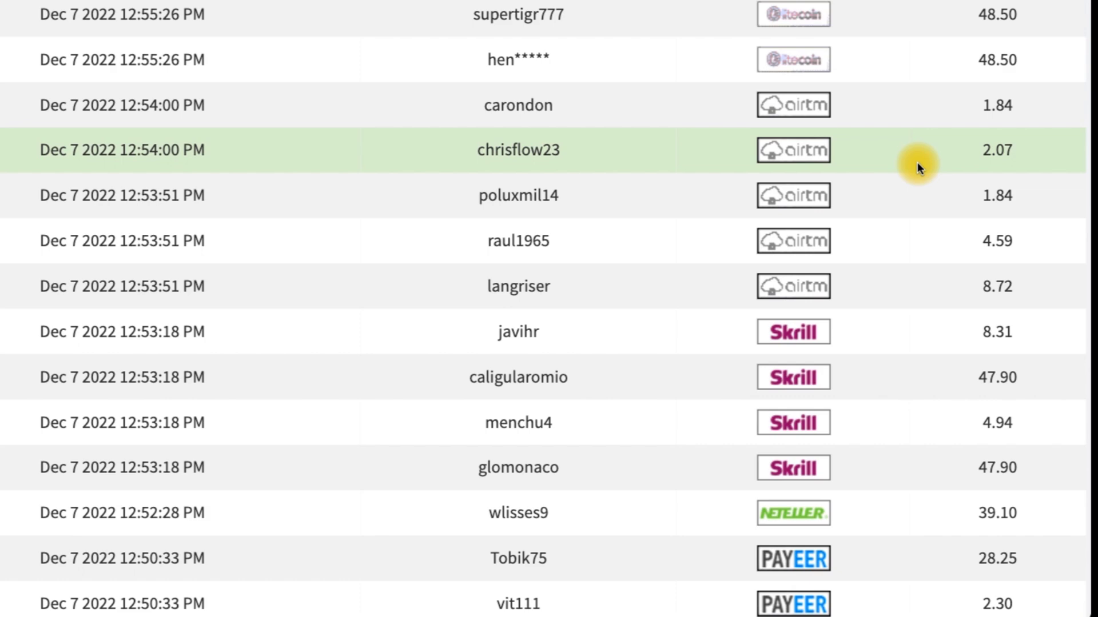
scroll(917, 163, "up", 1)
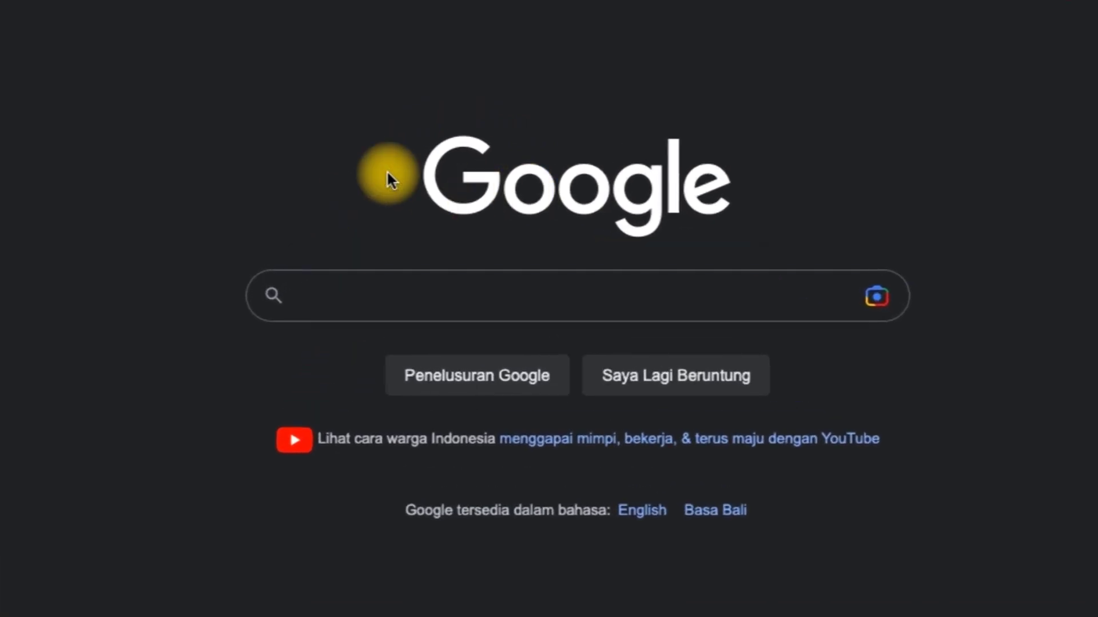
Step: Search Google for 'GPTplanet' and open the gptplanet.com result
type("GPT")
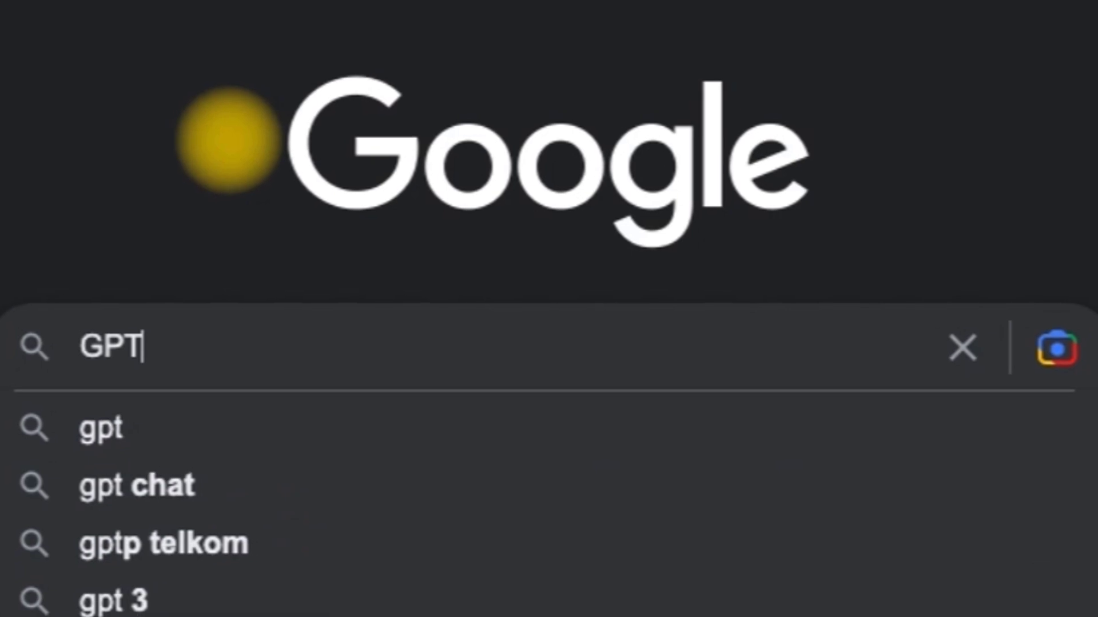
type("planet")
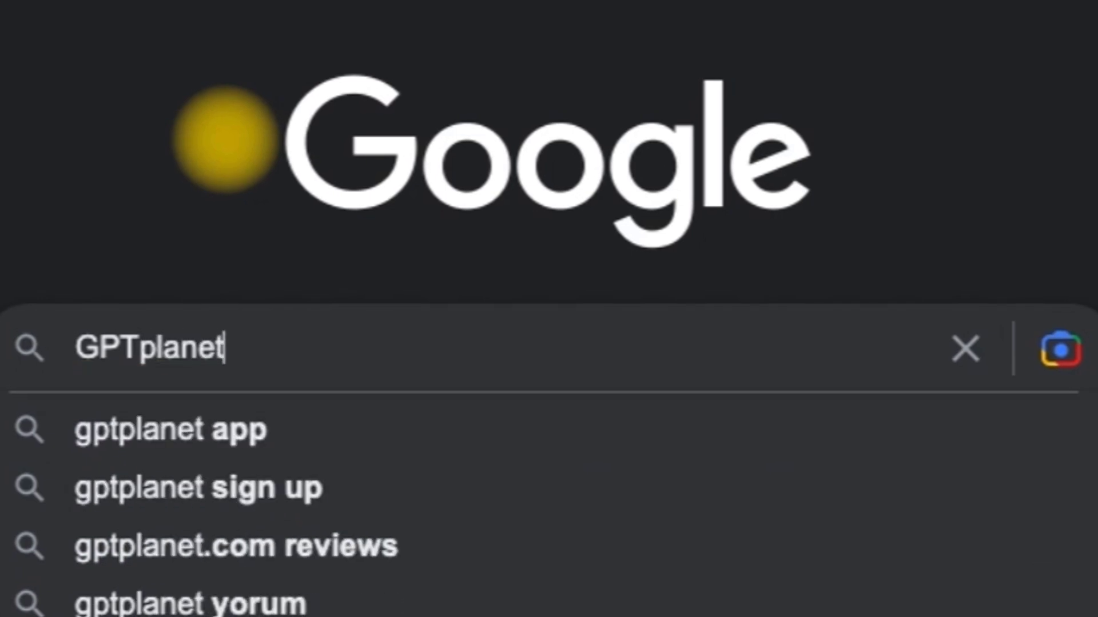
key("Return")
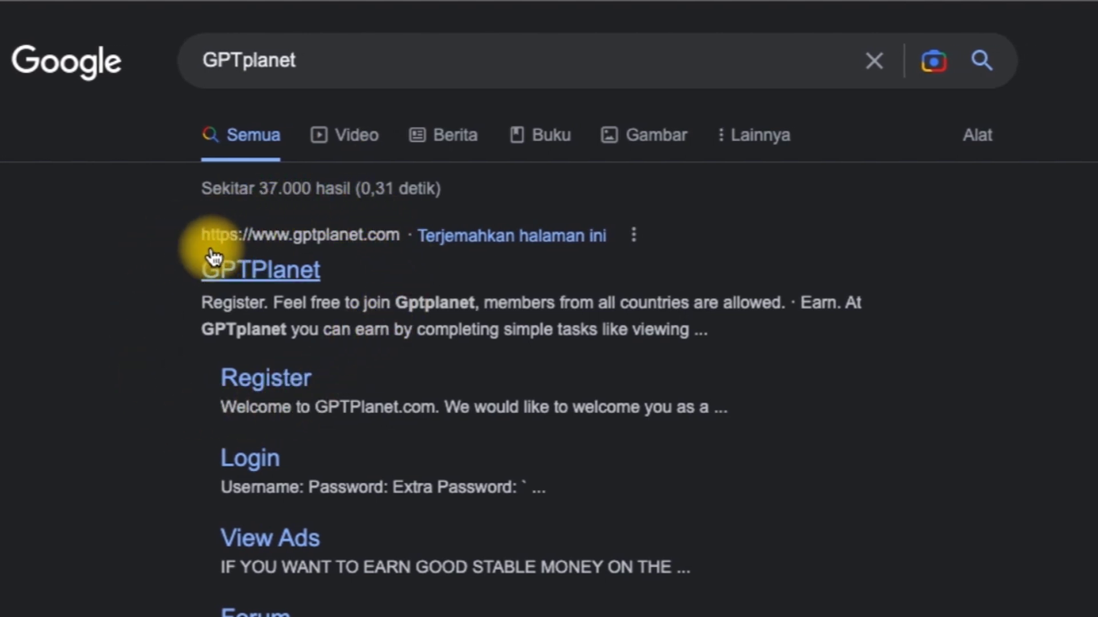
left_click(270, 275)
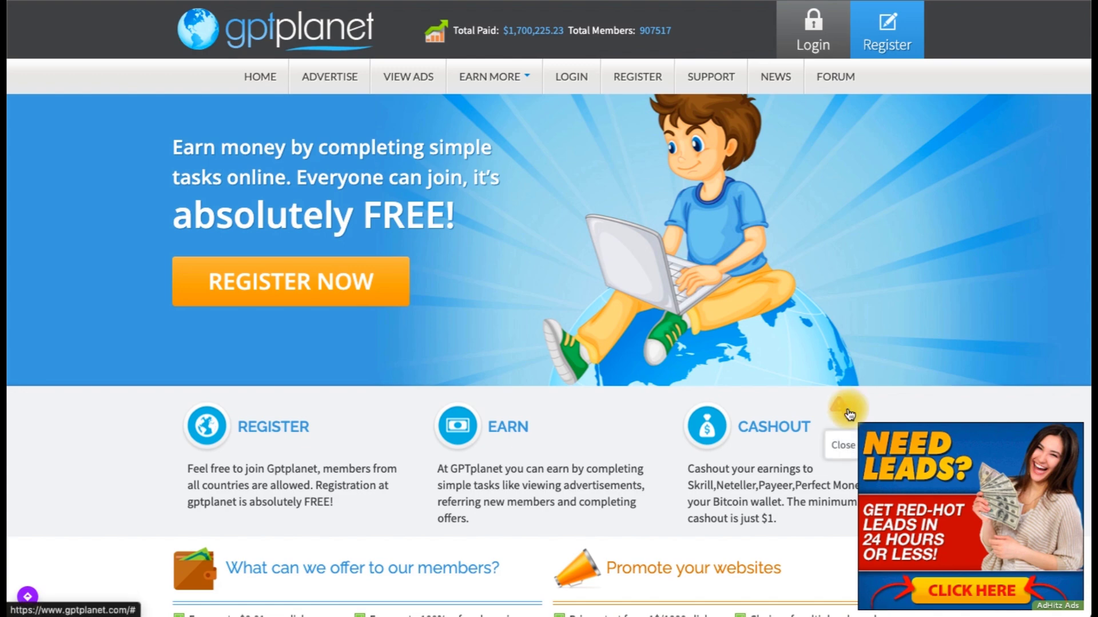
Step: Close the Need Leads advertisement popup at the bottom right of the homepage
left_click(848, 411)
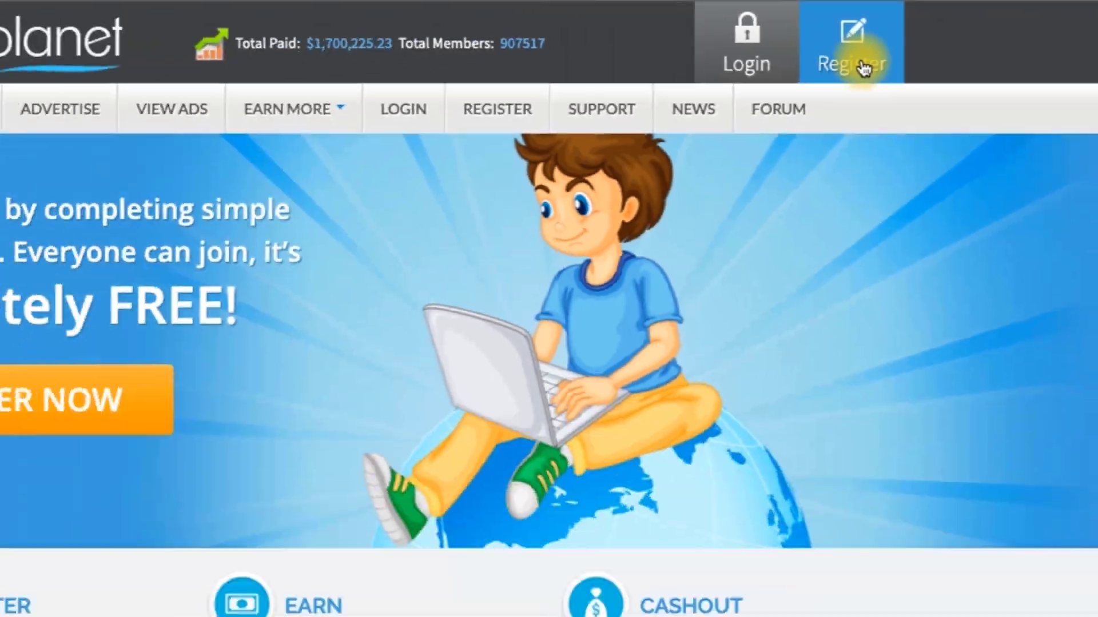
Step: Open the registration form and fill Full Name and Username from saved autofill entries
left_click(864, 65)
scroll(111, 362, "down", 2)
scroll(111, 363, "up", 2)
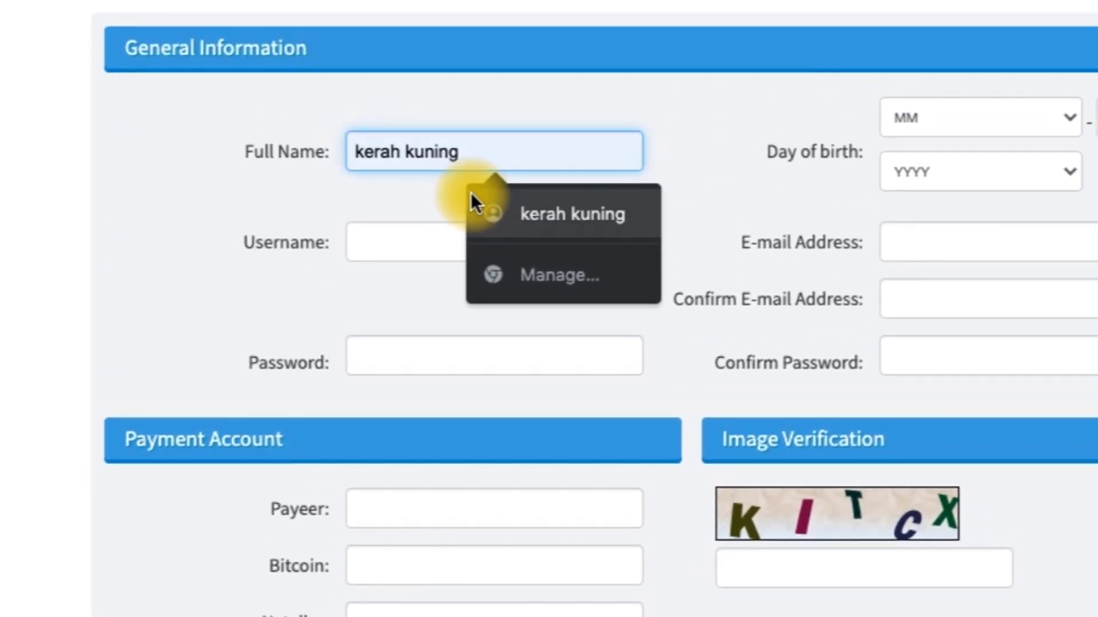
left_click(471, 192)
left_click(458, 264)
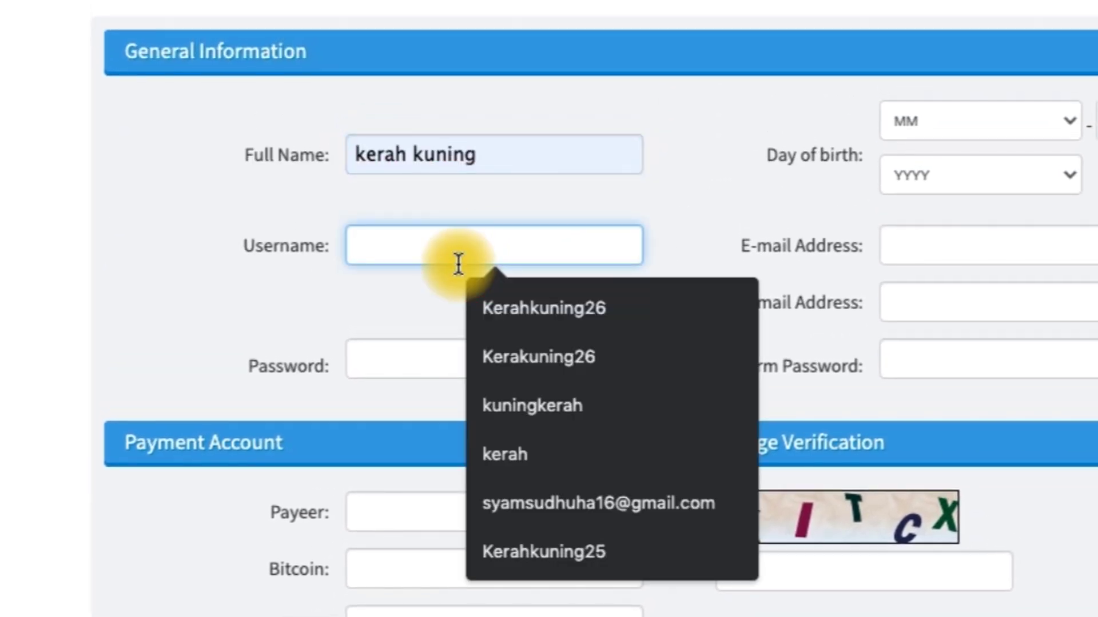
left_click(532, 323)
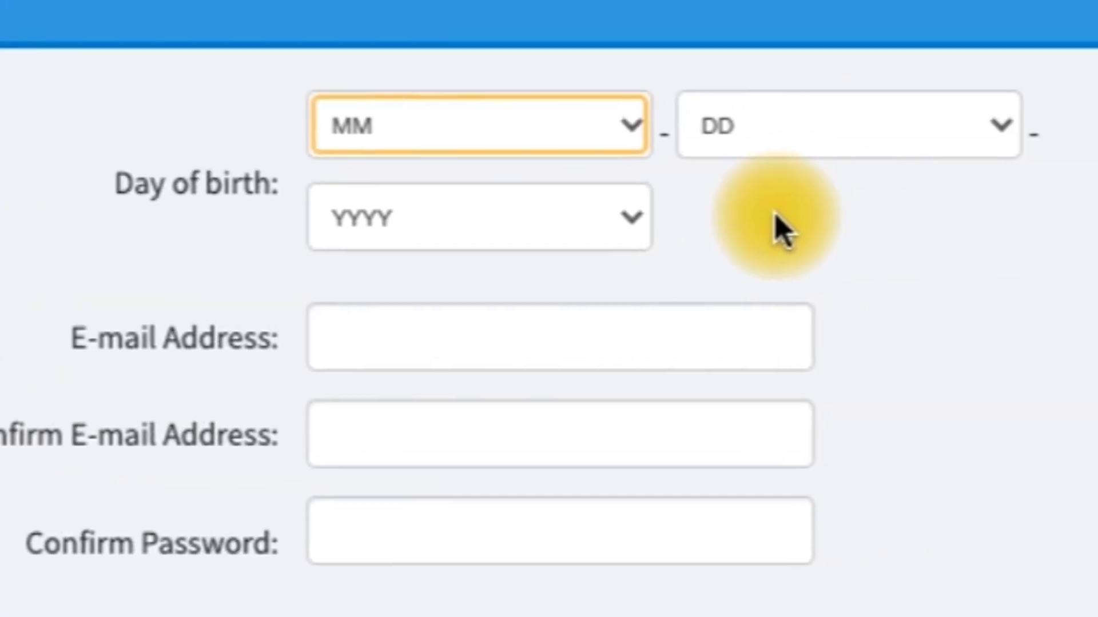
left_click(624, 129)
left_click(520, 289)
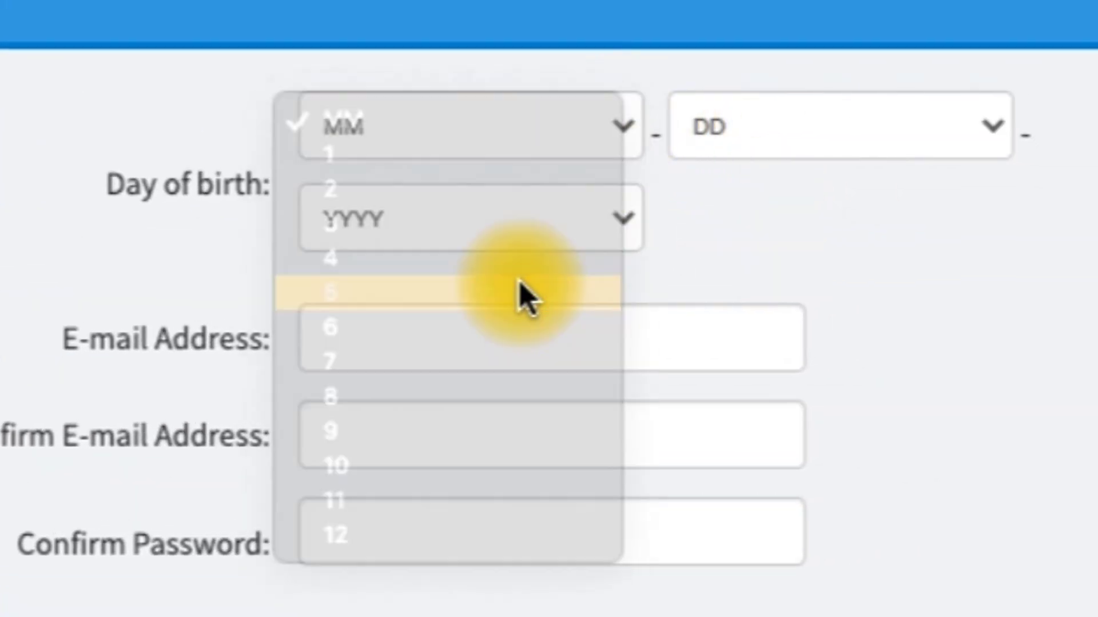
left_click(783, 98)
left_click(730, 444)
left_click(530, 225)
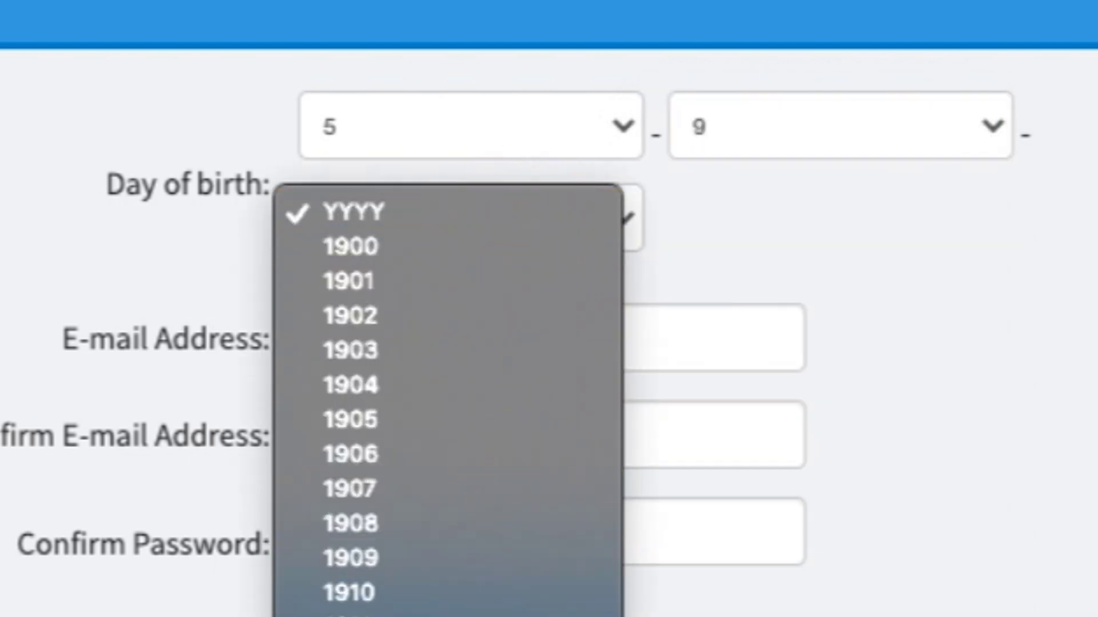
left_click(428, 503)
Step: Fill the e-mail and its confirmation from saved suggestions, then enter and confirm the account password
left_click(400, 334)
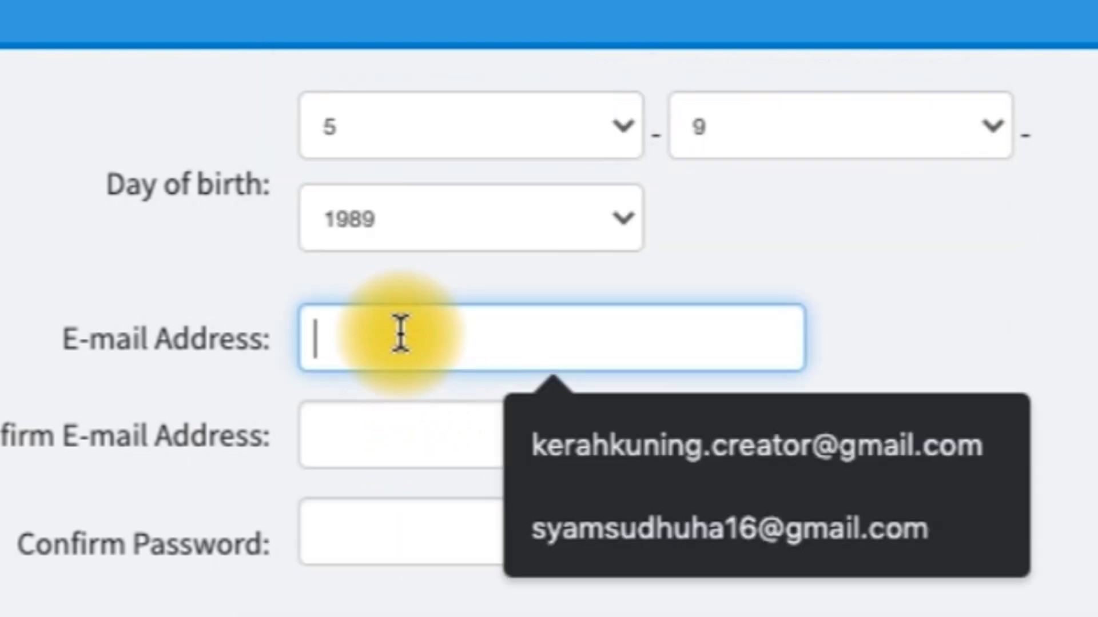
left_click(549, 448)
left_click(456, 443)
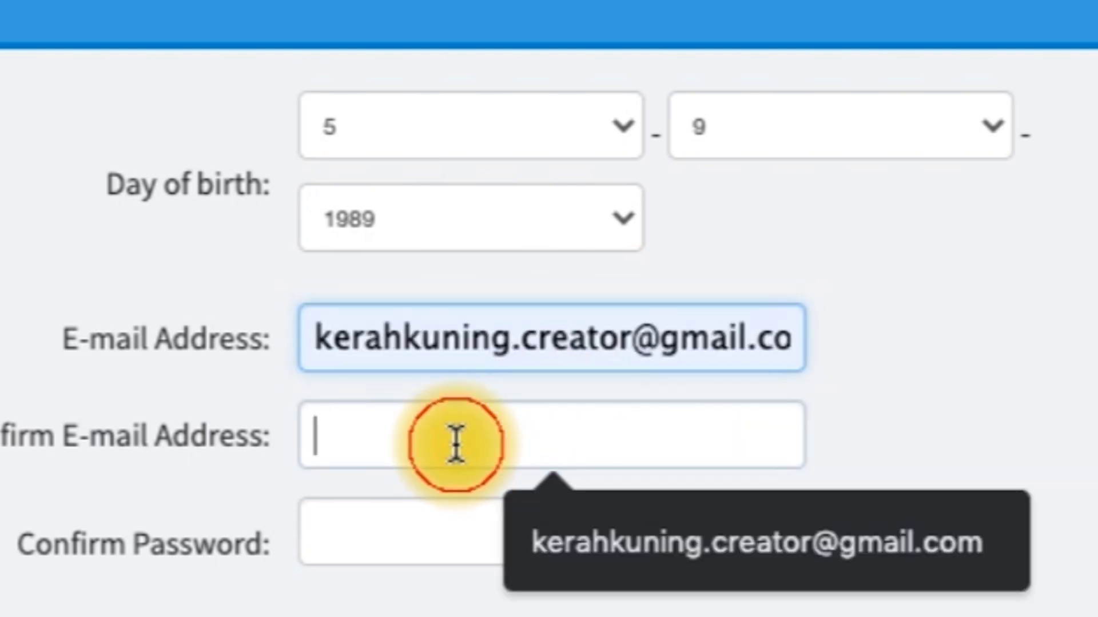
left_click(560, 512)
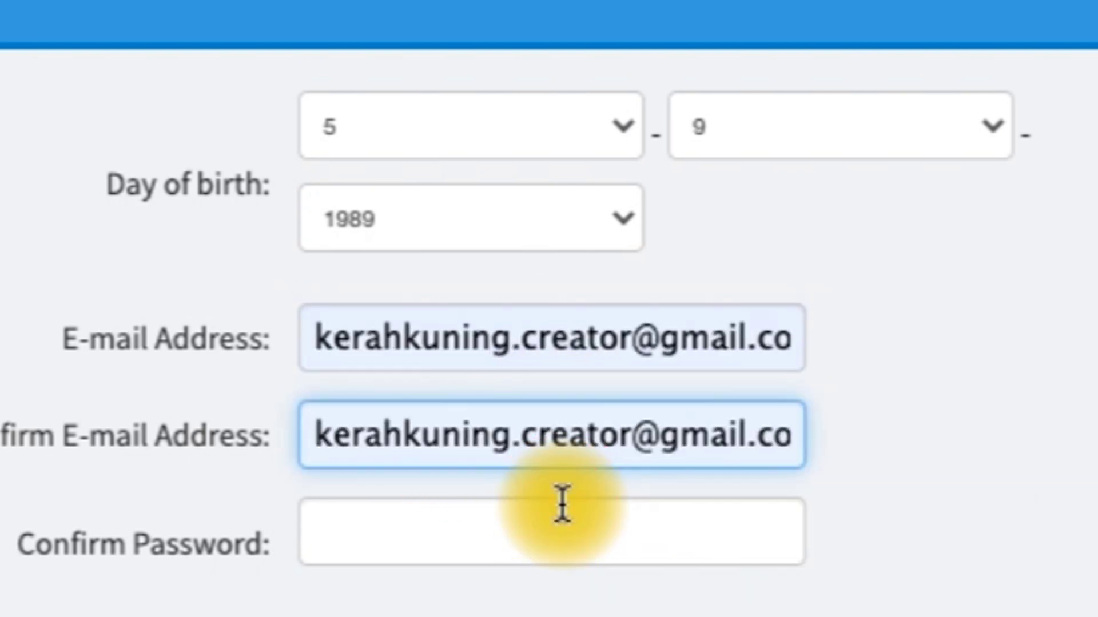
left_click(440, 540)
left_click(19, 502)
type("12345")
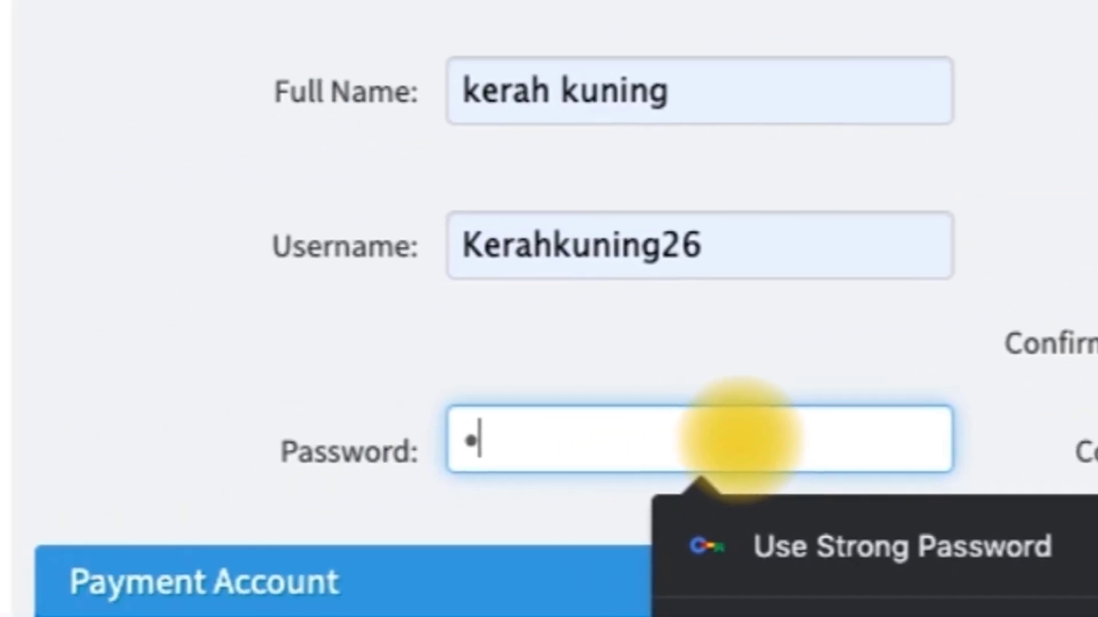
type("67890")
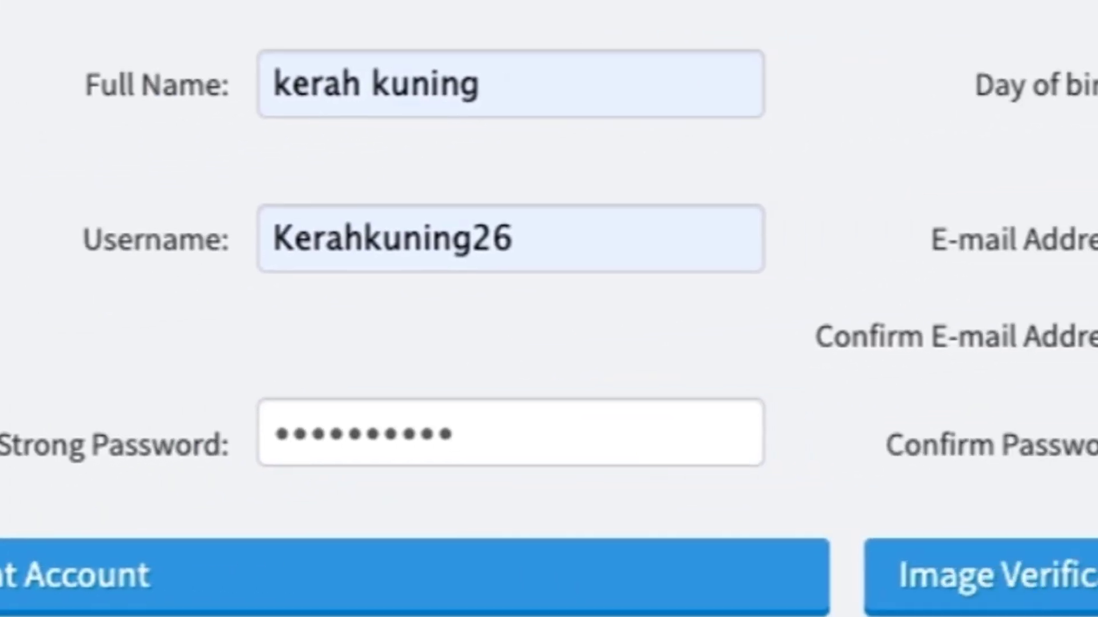
left_click(1097, 451)
type("123456789")
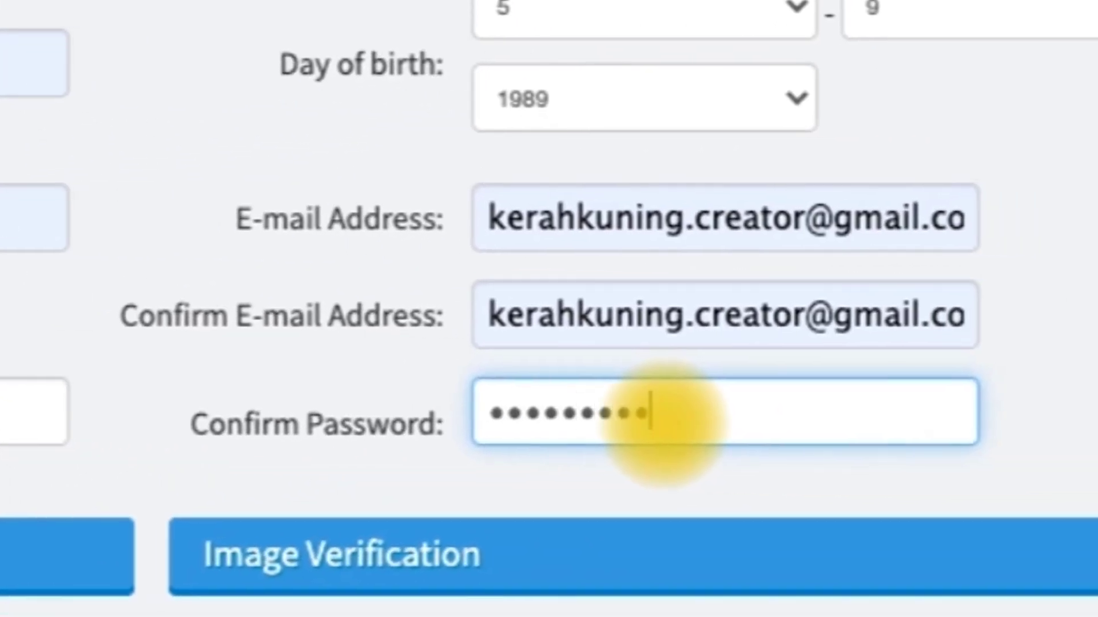
type("0")
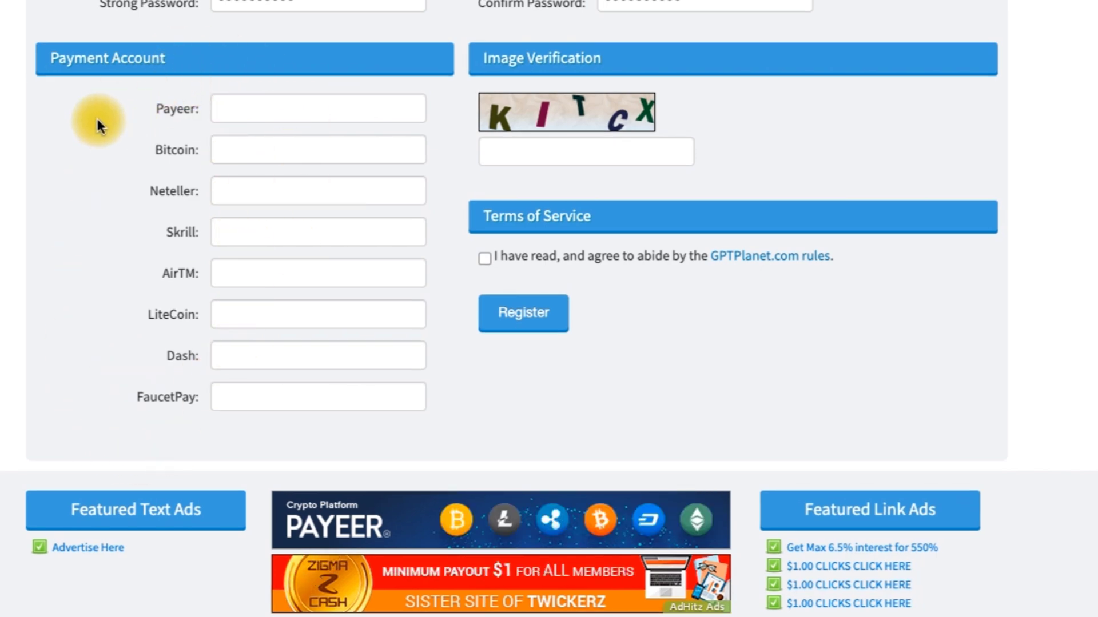
Step: Enter the Payeer account e-mail and the captcha code, accept the rules, and submit registration
left_click(255, 111)
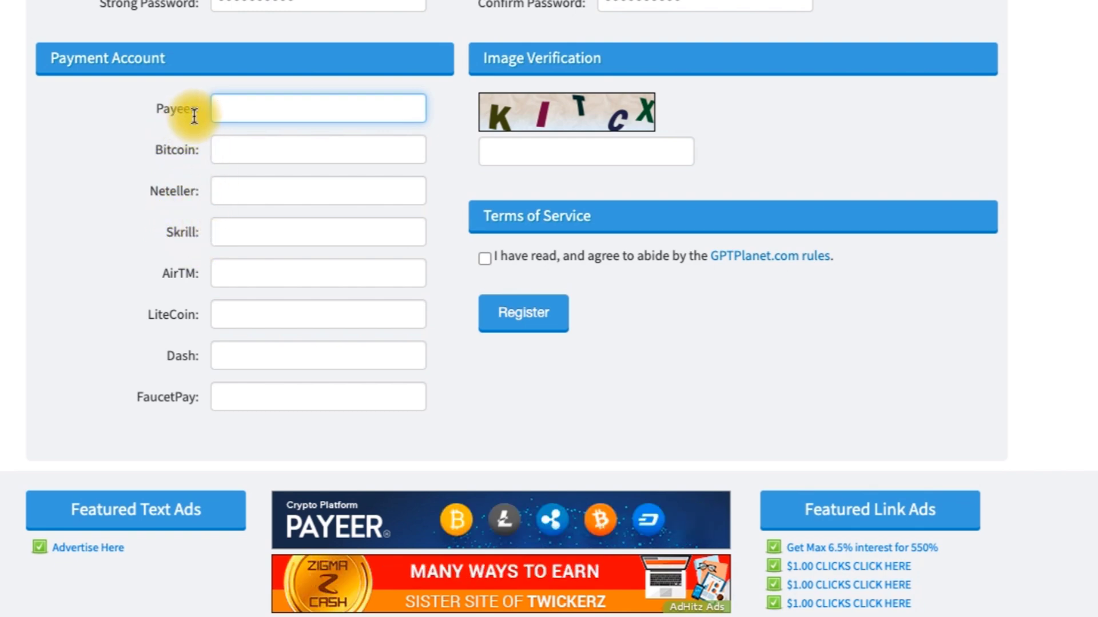
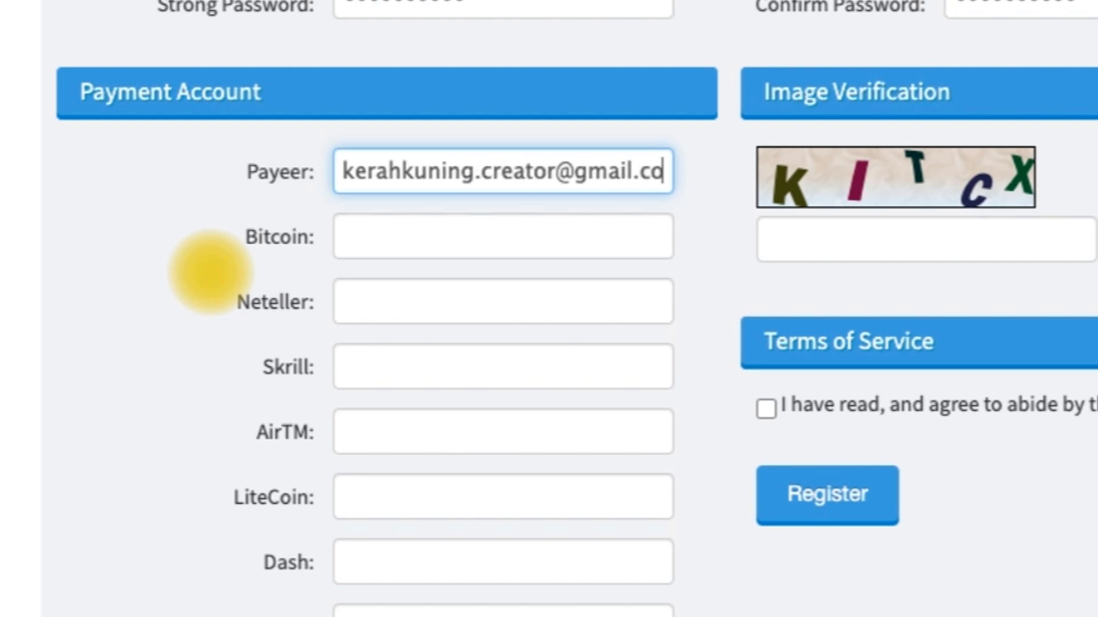
left_click(852, 245)
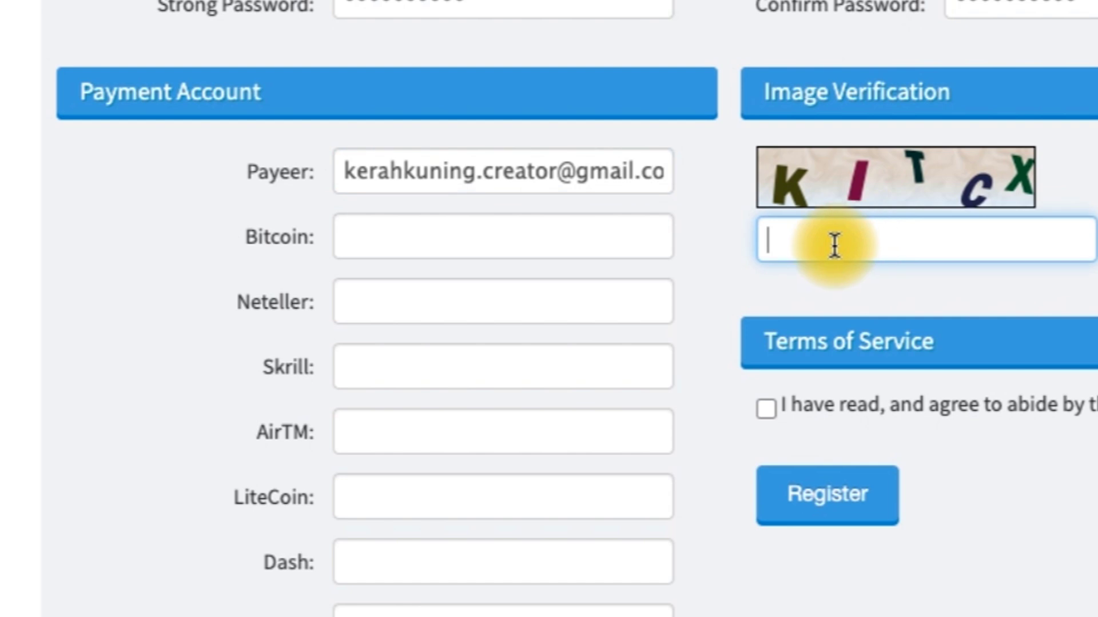
type("K")
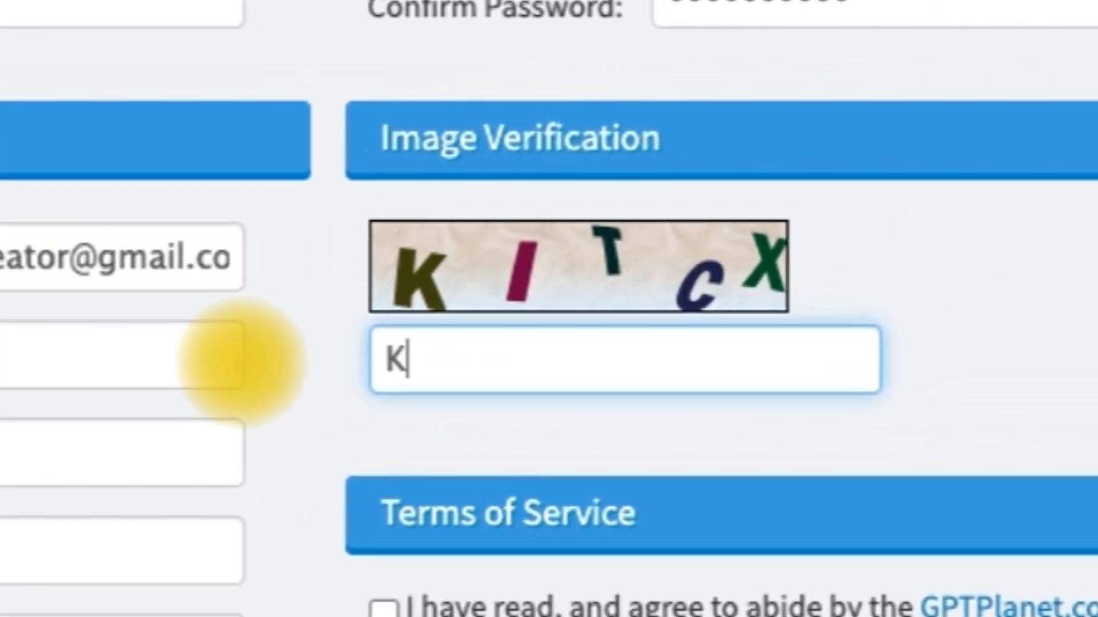
type("ITCX")
left_click(385, 607)
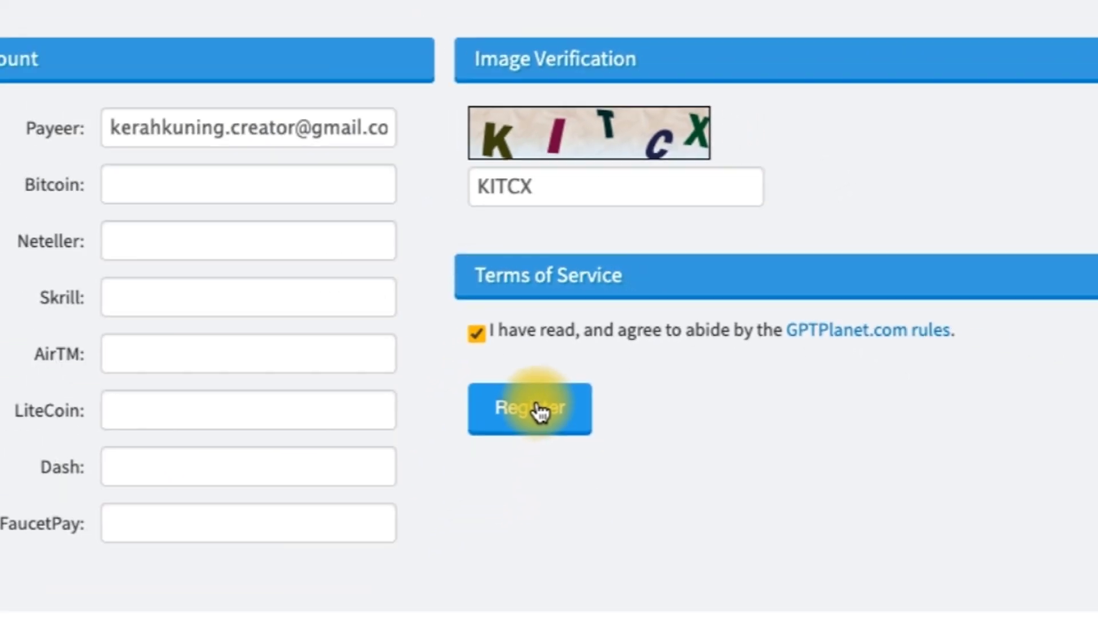
left_click(538, 411)
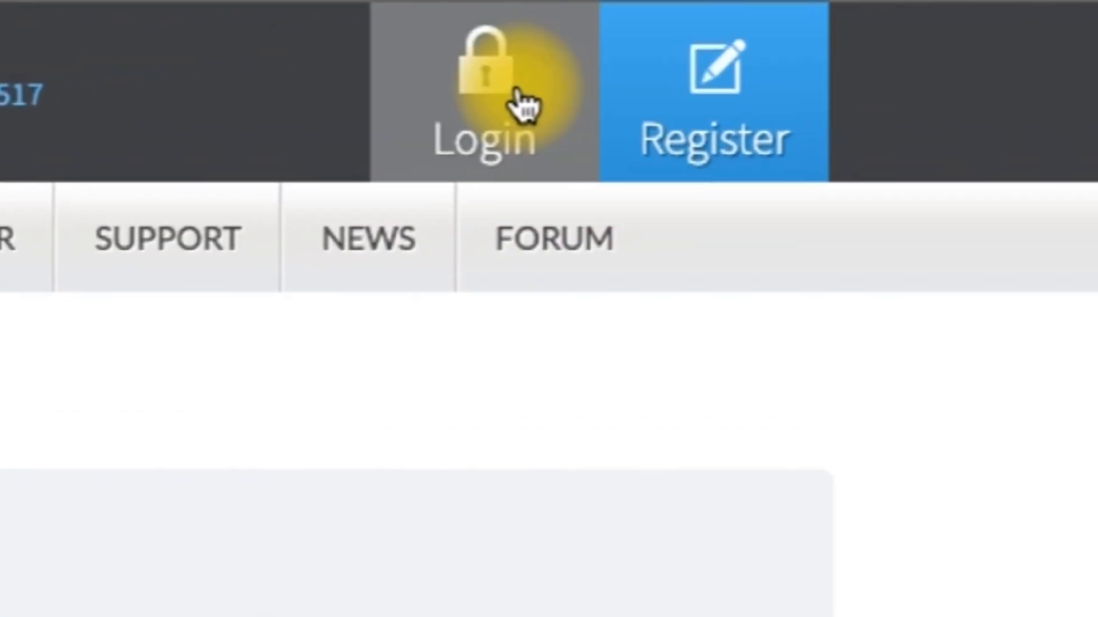
Step: Log in from the members login page, entering the verification image text
left_click(456, 123)
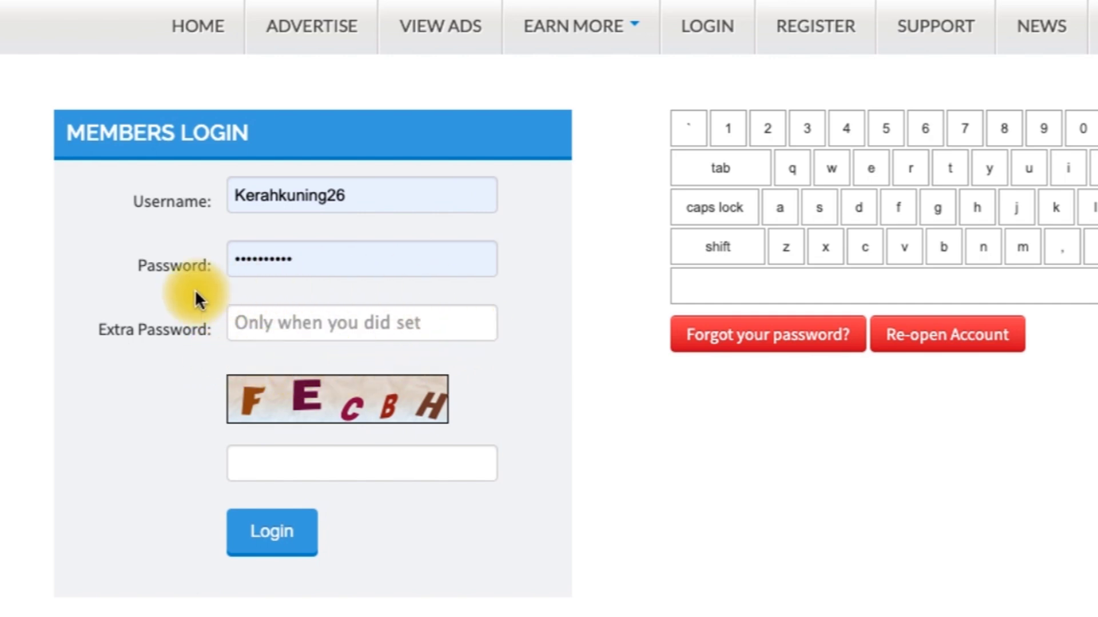
left_click(273, 458)
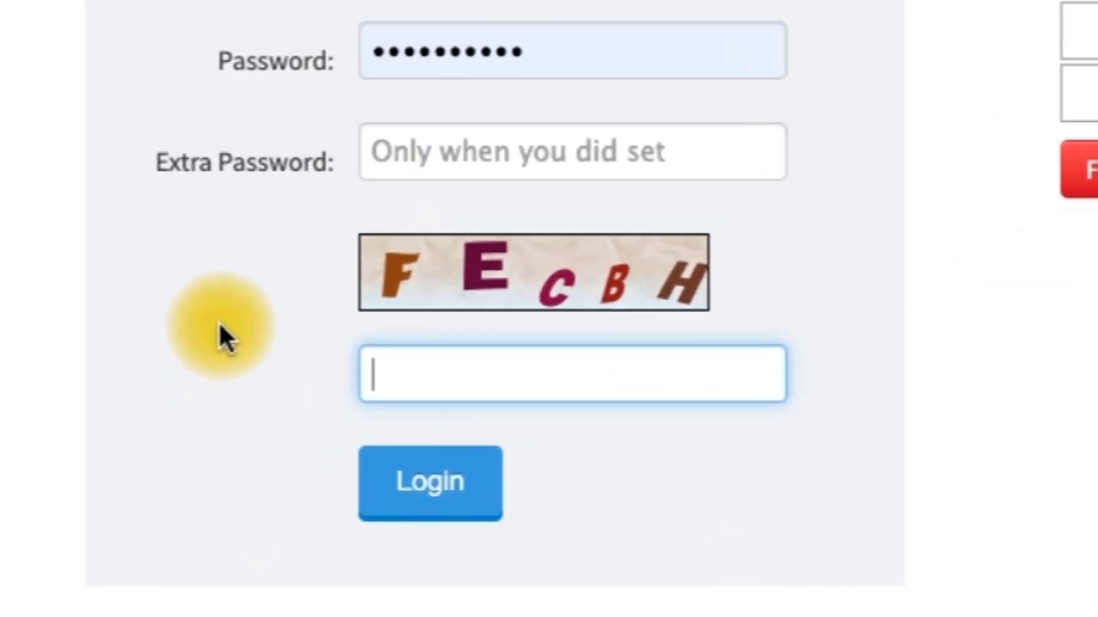
type("FECBH")
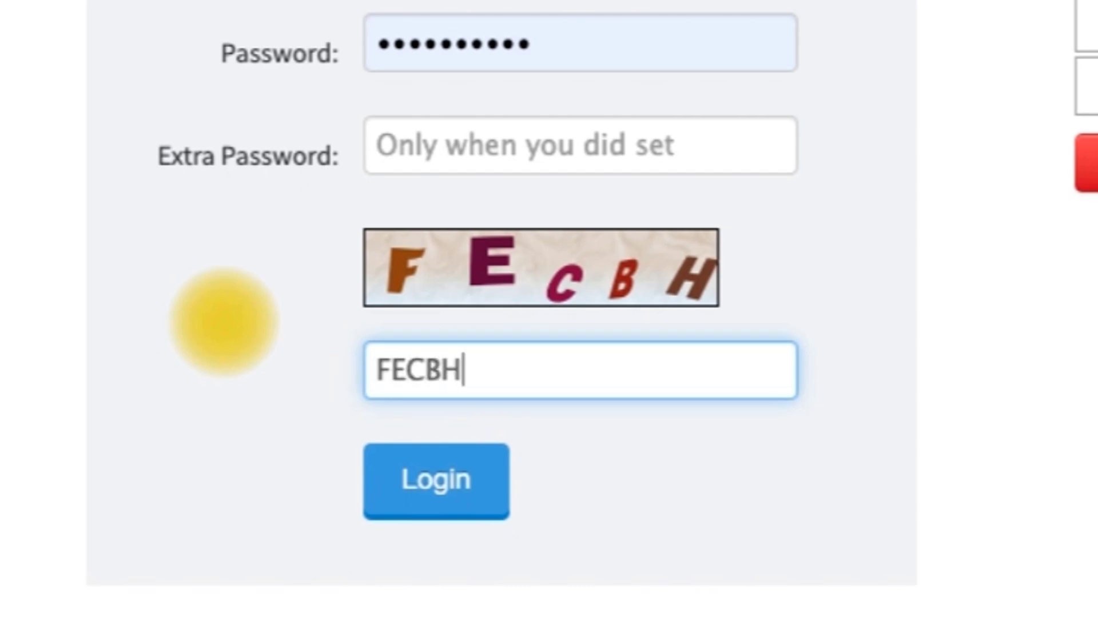
left_click(423, 507)
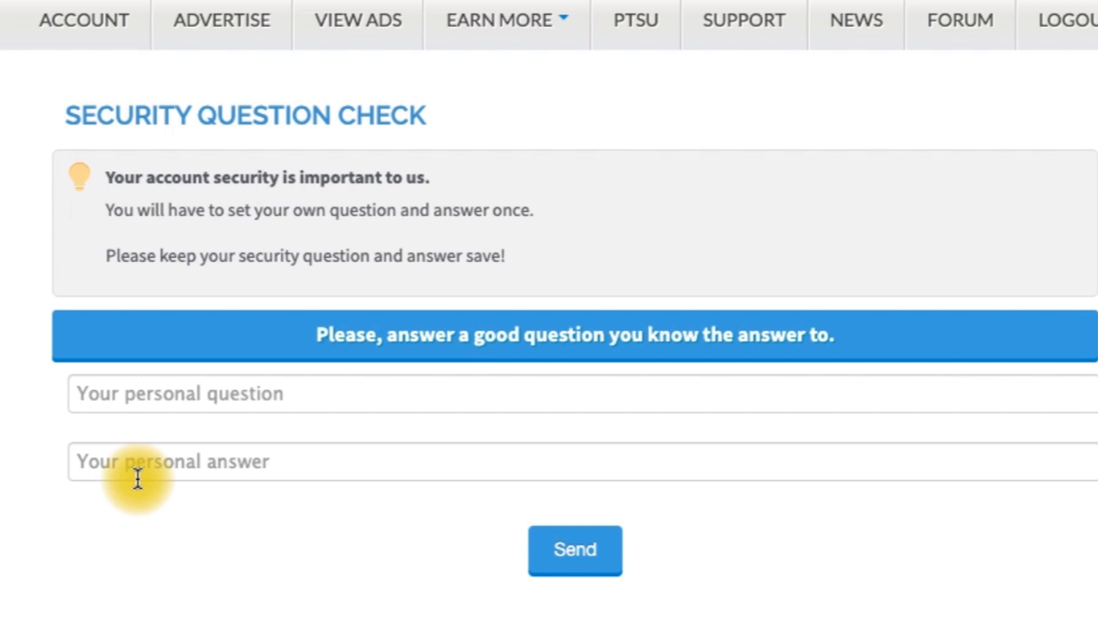
Step: Fill the security question and answer with the suggested entries to reach the dashboard
left_click(248, 389)
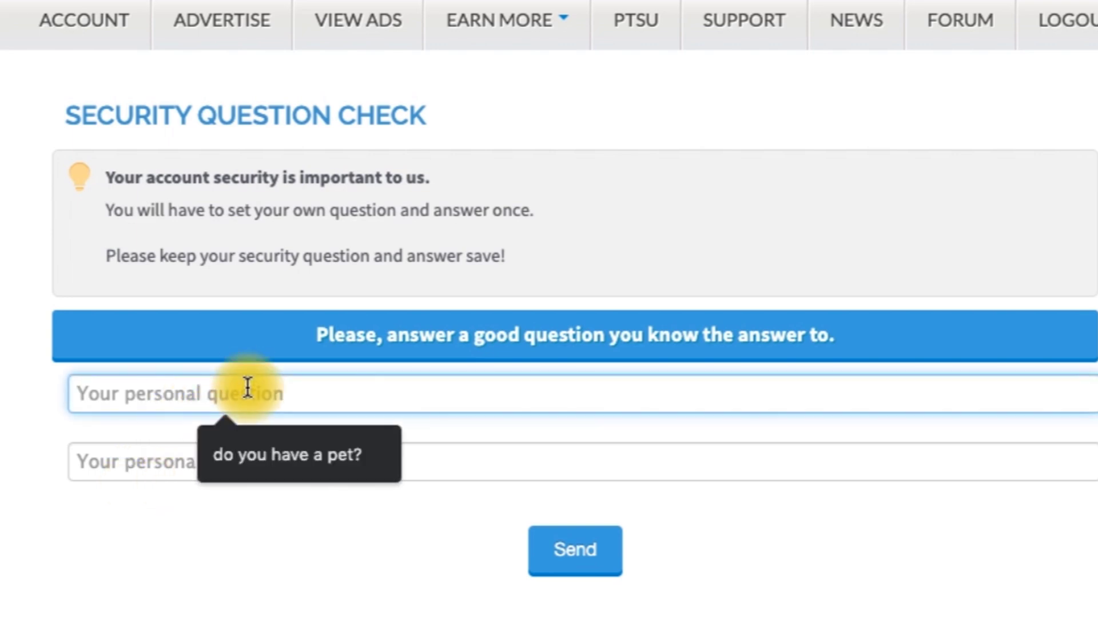
left_click(269, 454)
left_click(247, 463)
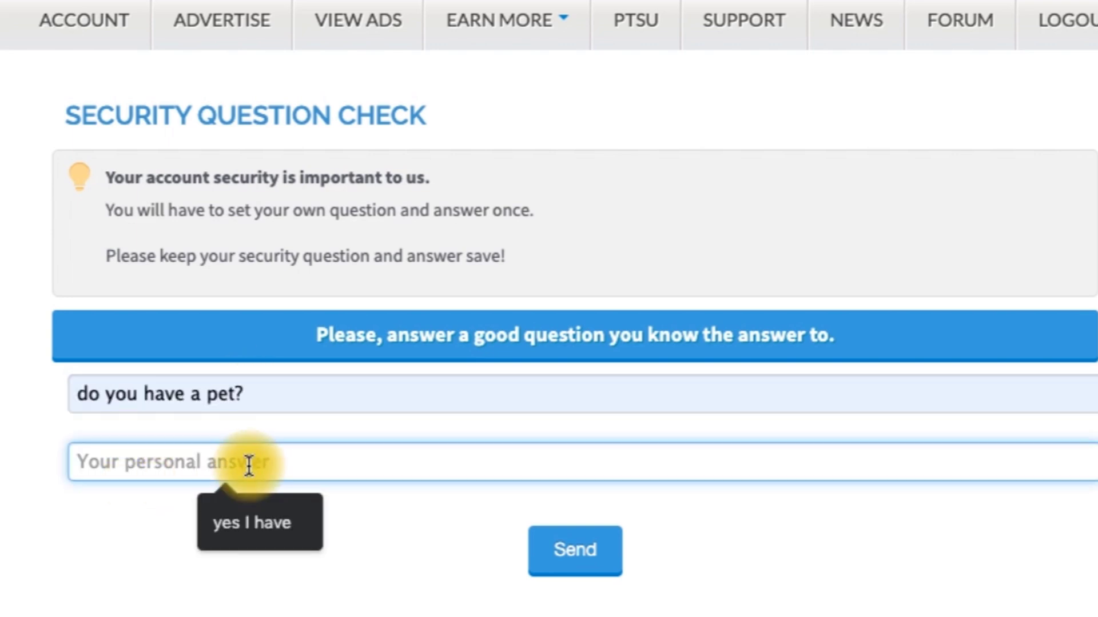
left_click(259, 516)
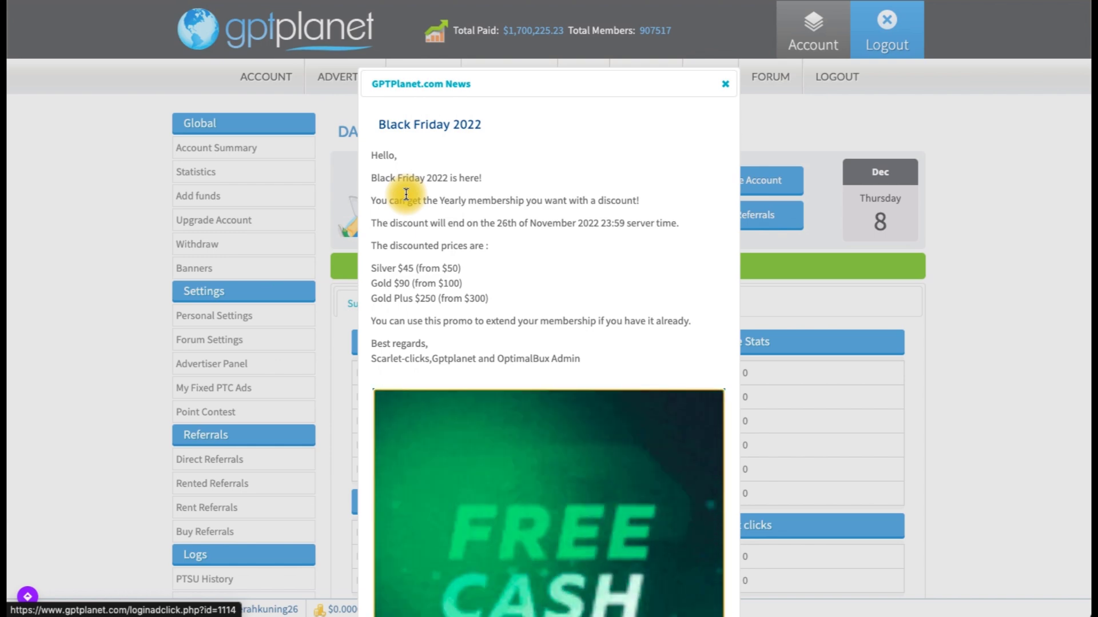
Step: Close the Black Friday news notice and review the Standard membership dashboard with $0.0000 balance
scroll(716, 26, "down", 1)
left_click(726, 22)
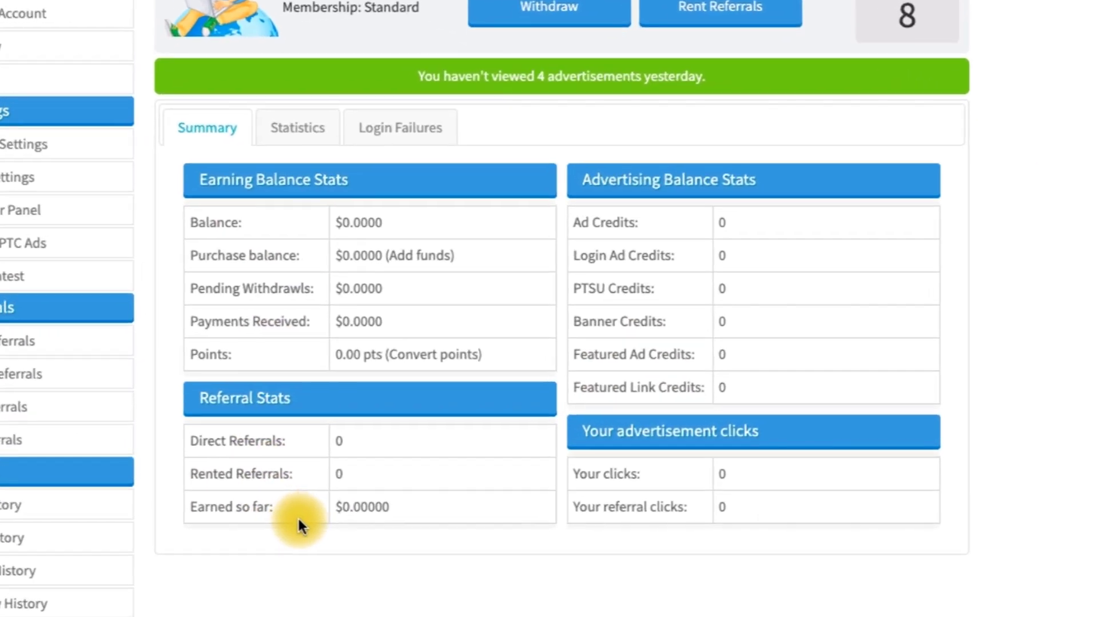
scroll(297, 516, "down", 2)
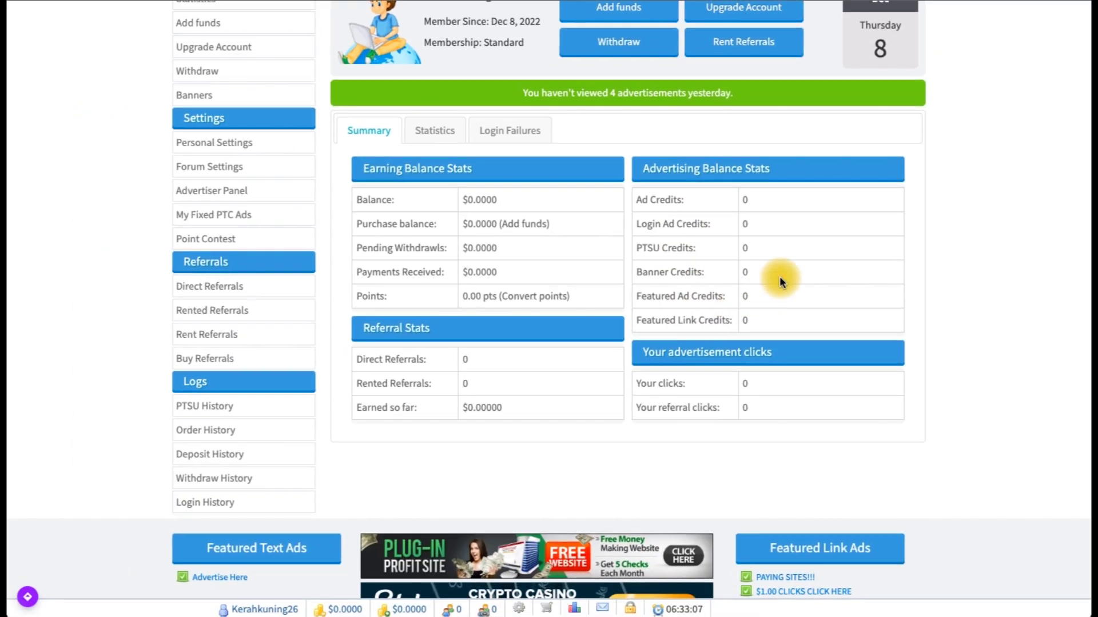
scroll(694, 215, "up", 3)
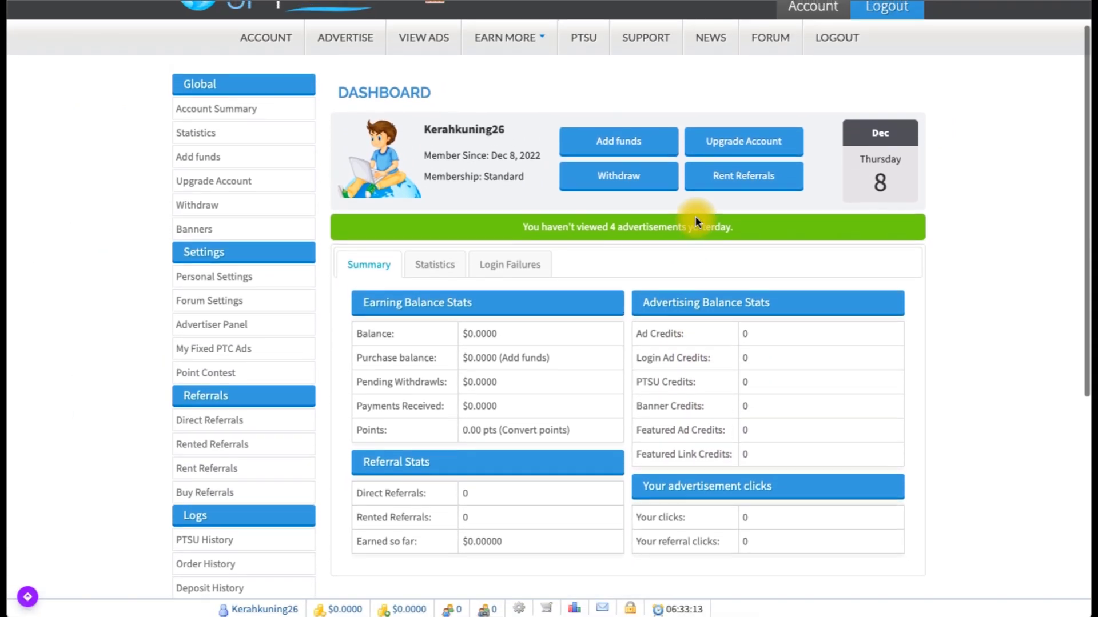
scroll(134, 391, "down", 2)
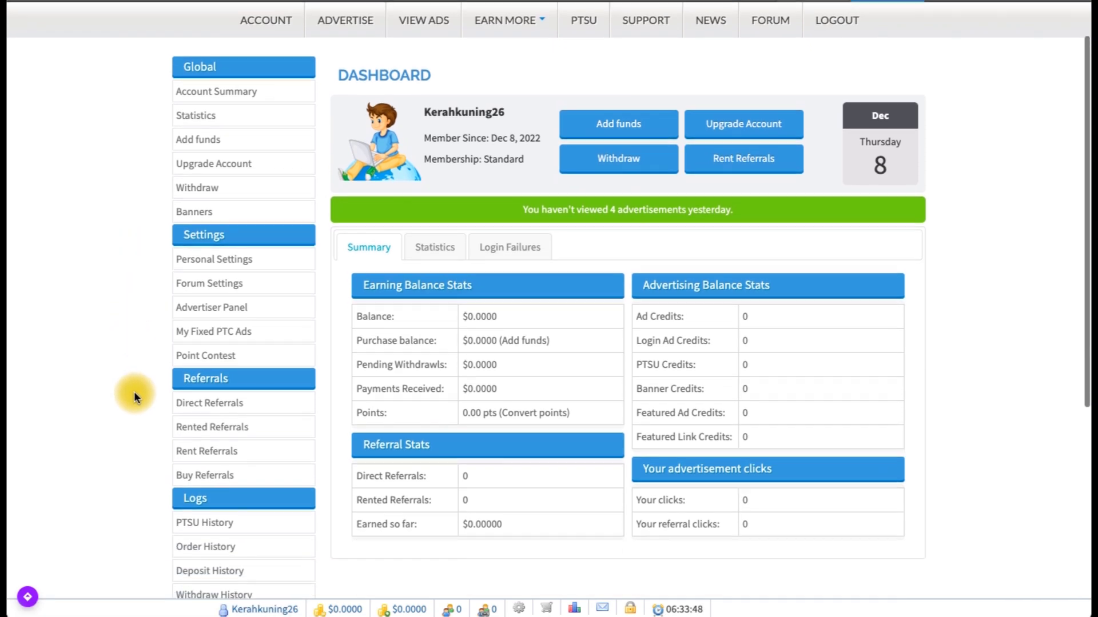
scroll(134, 391, "up", 2)
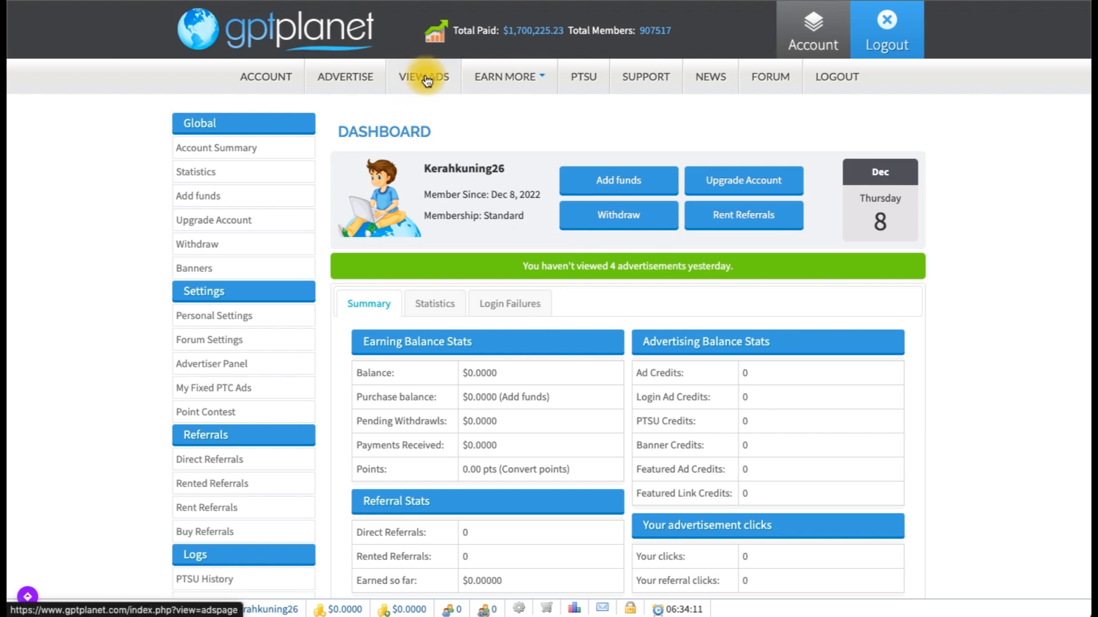
Step: Open the View Ads page and browse fixed advertisements like OptimalBux, Scarlet-clicks and Neobux
right_click(425, 79)
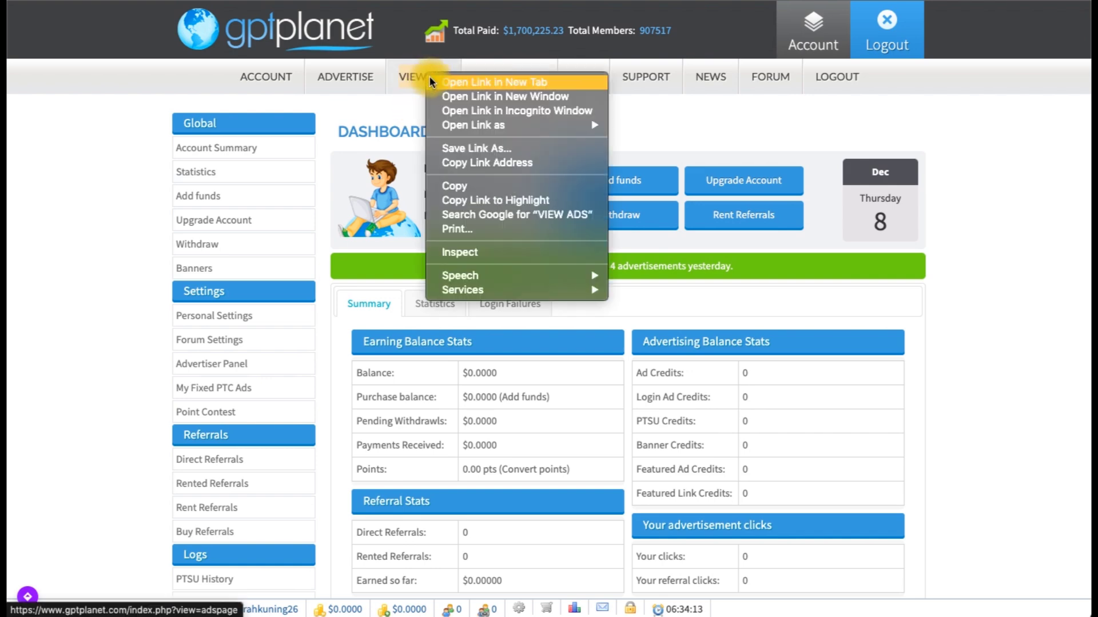
left_click(425, 77)
scroll(74, 363, "down", 1)
scroll(74, 359, "down", 2)
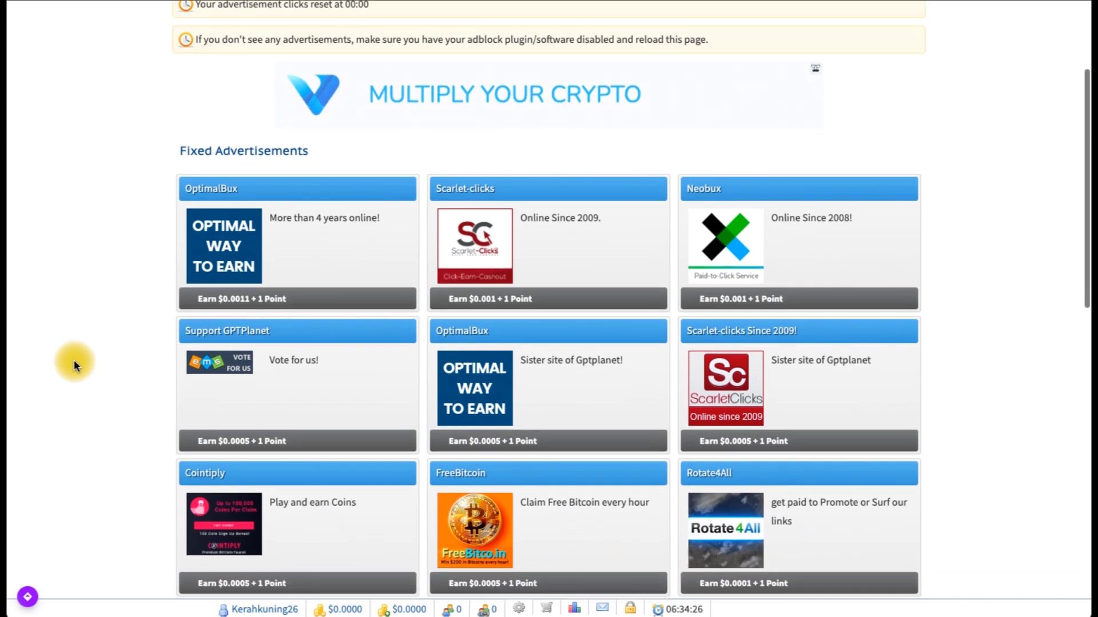
scroll(74, 359, "down", 1)
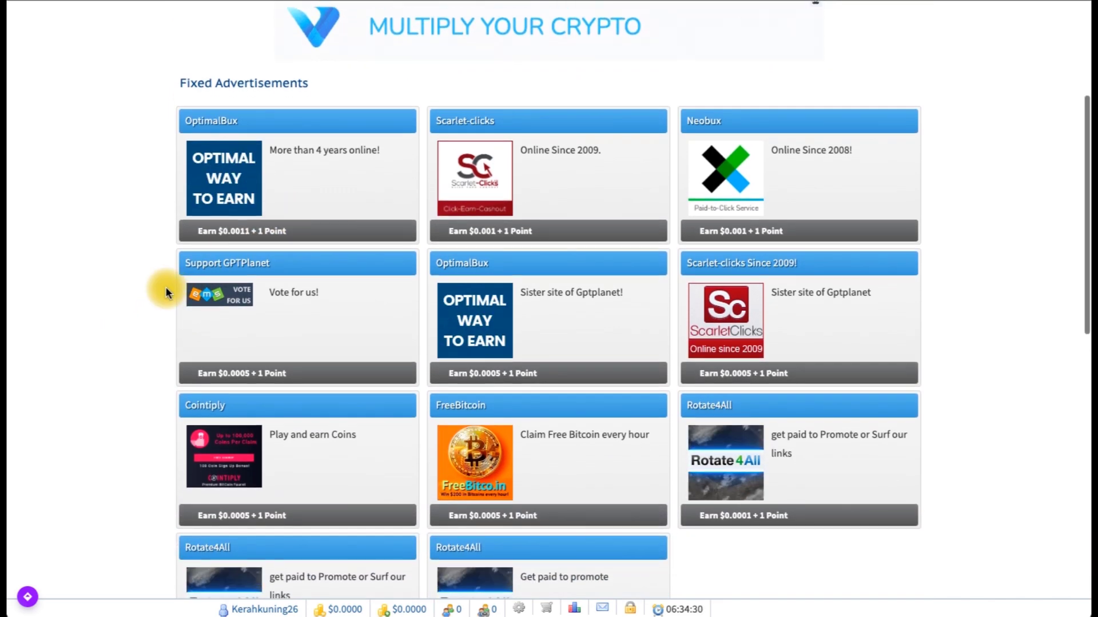
scroll(165, 288, "down", 7)
scroll(166, 290, "up", 8)
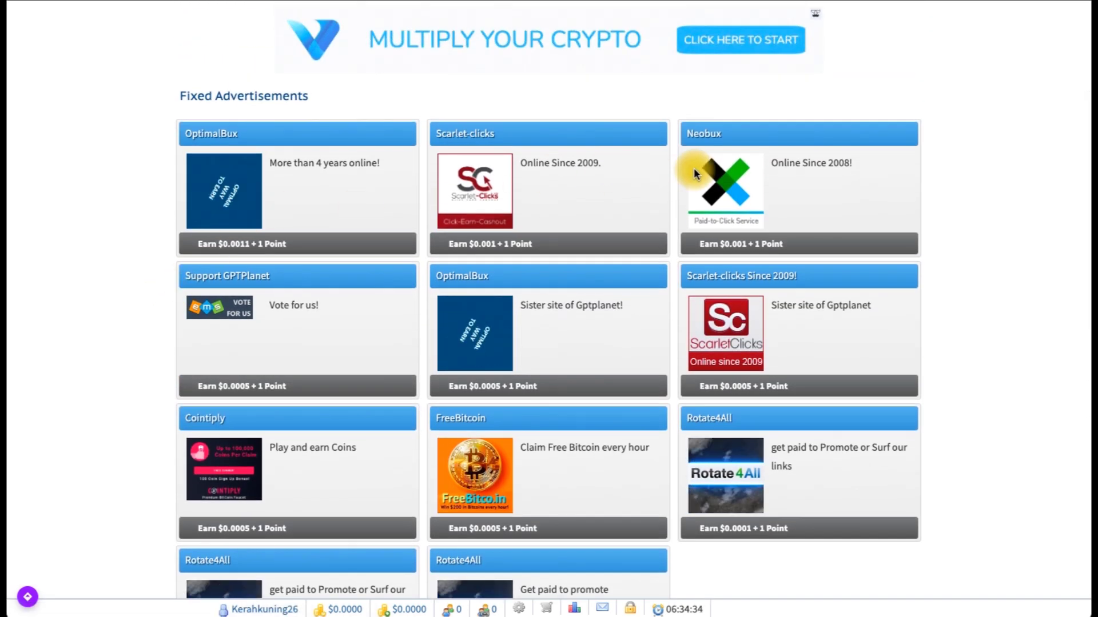
scroll(111, 374, "down", 4)
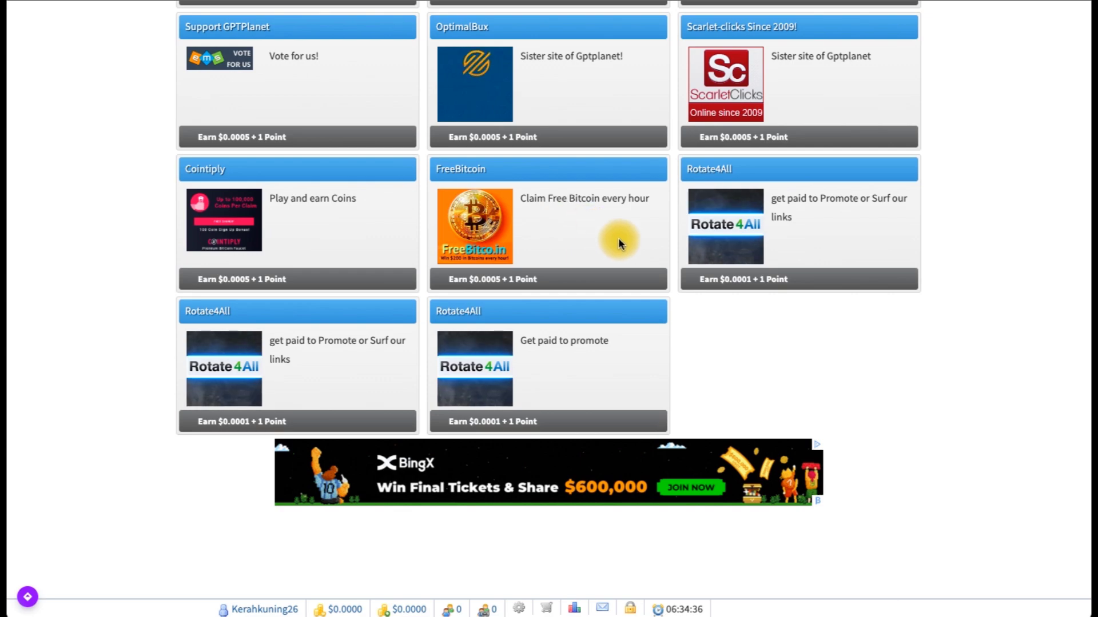
scroll(129, 430, "down", 8)
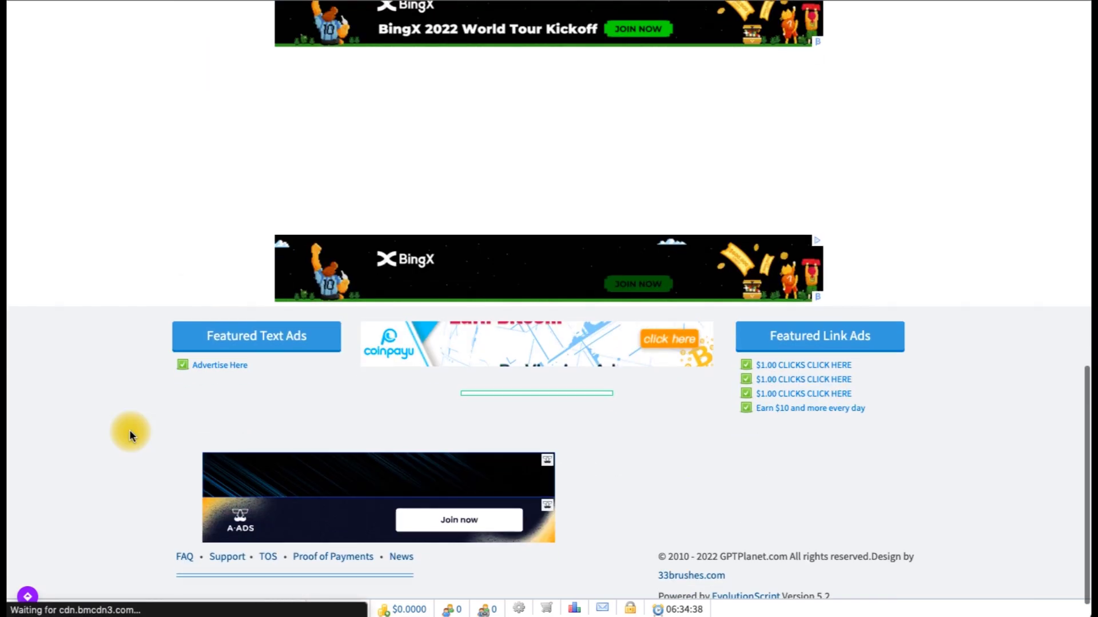
scroll(129, 430, "up", 14)
scroll(129, 430, "down", 1)
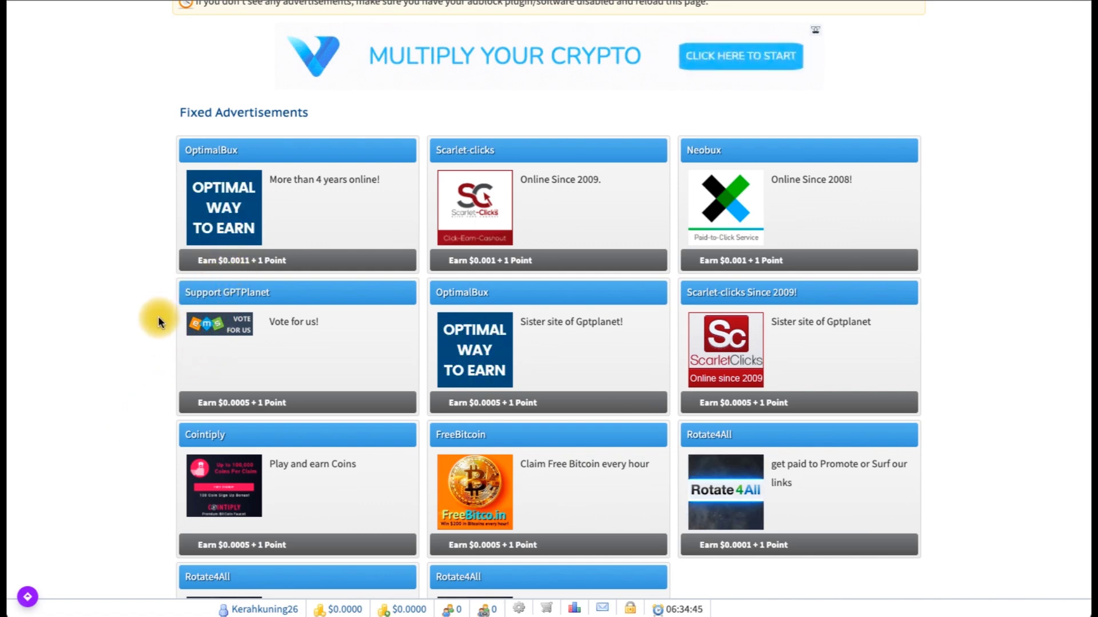
scroll(158, 317, "down", 1)
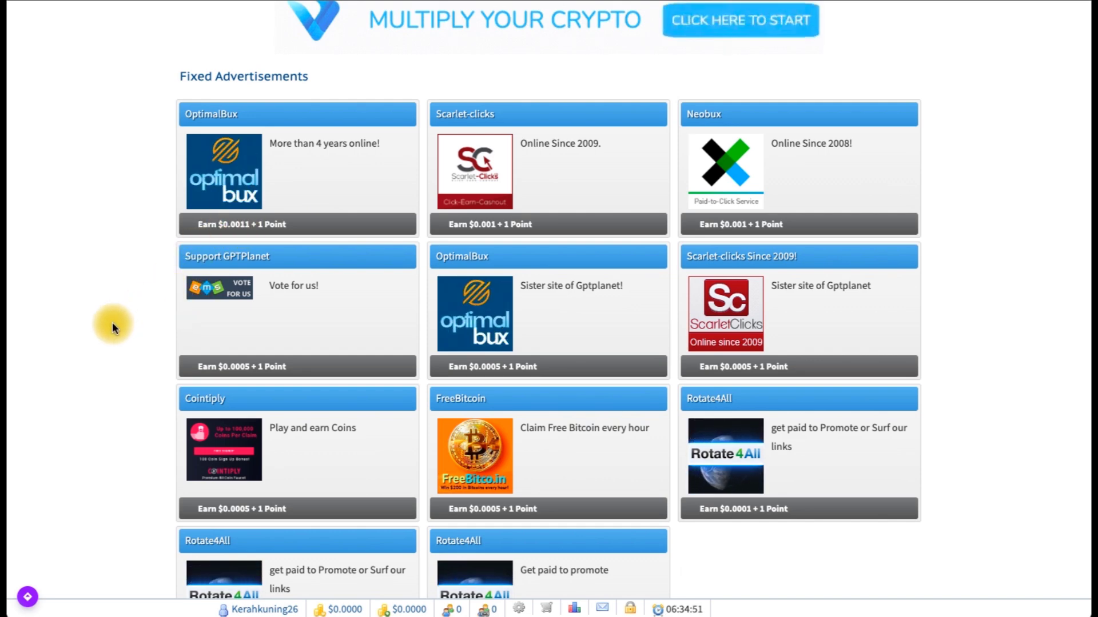
scroll(112, 323, "down", 1)
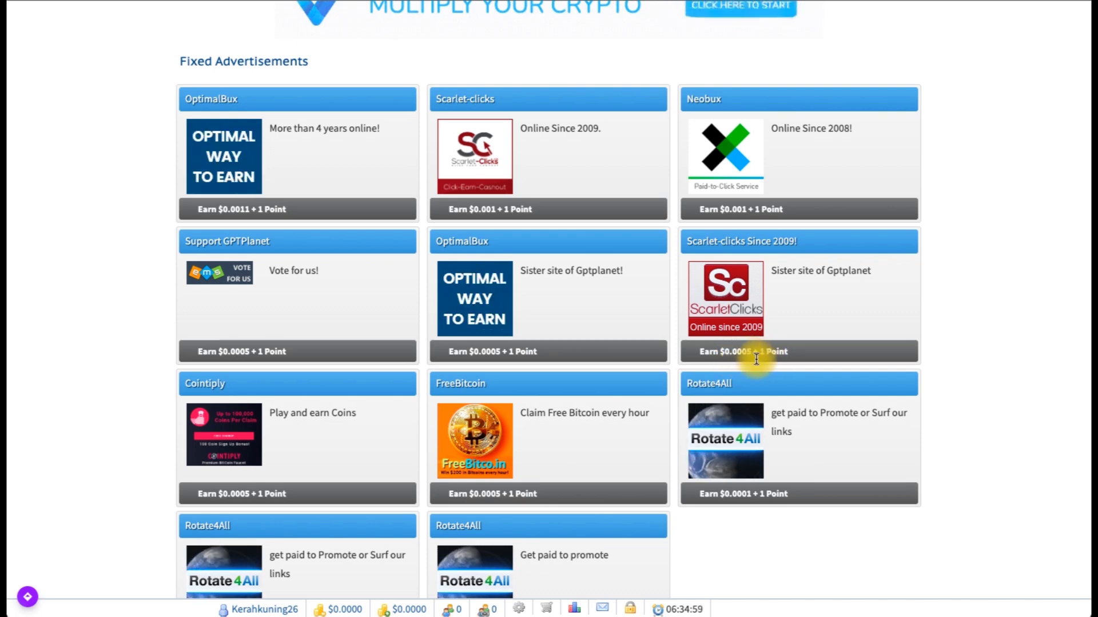
scroll(681, 431, "down", 1)
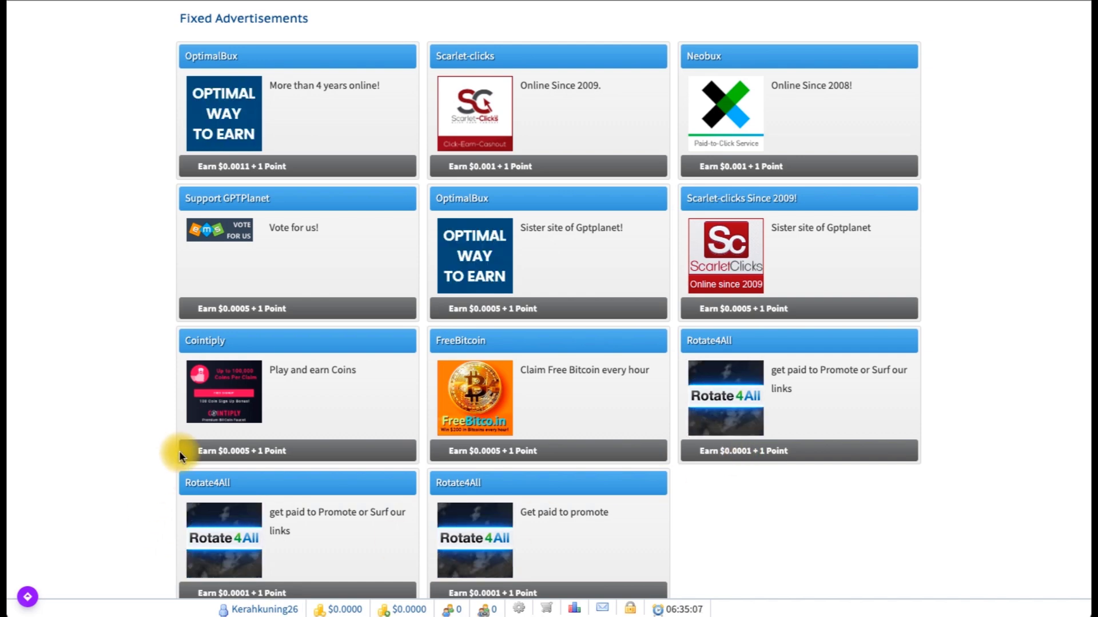
Step: Return to the top of the ads page and expand the EARN MORE offerwall dropdown
scroll(179, 451, "up", 5)
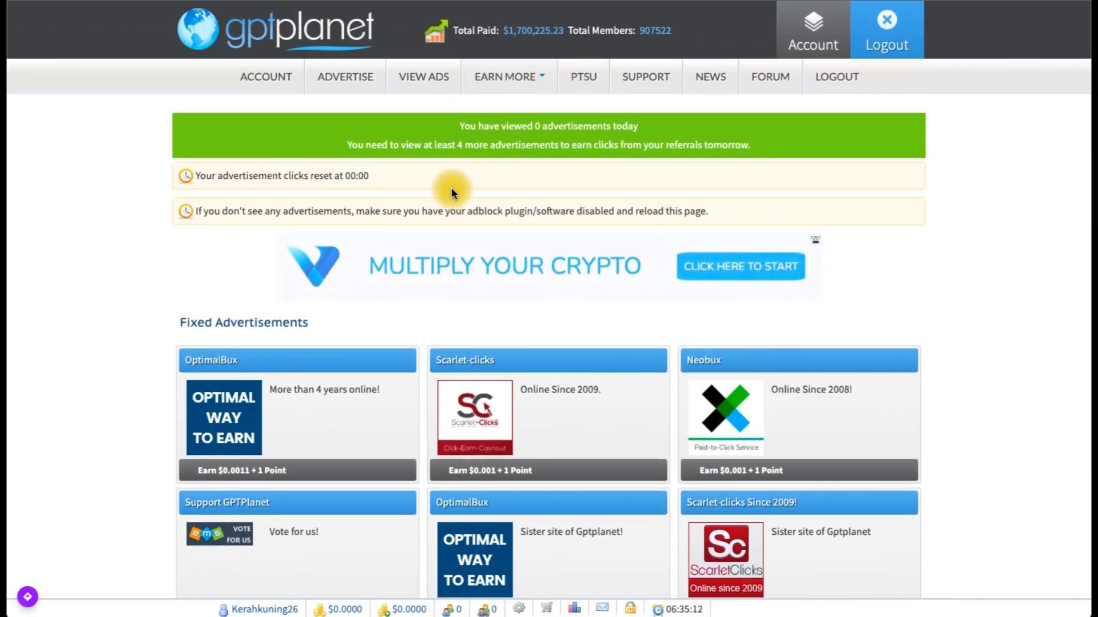
scroll(446, 197, "down", 1)
left_click(529, 60)
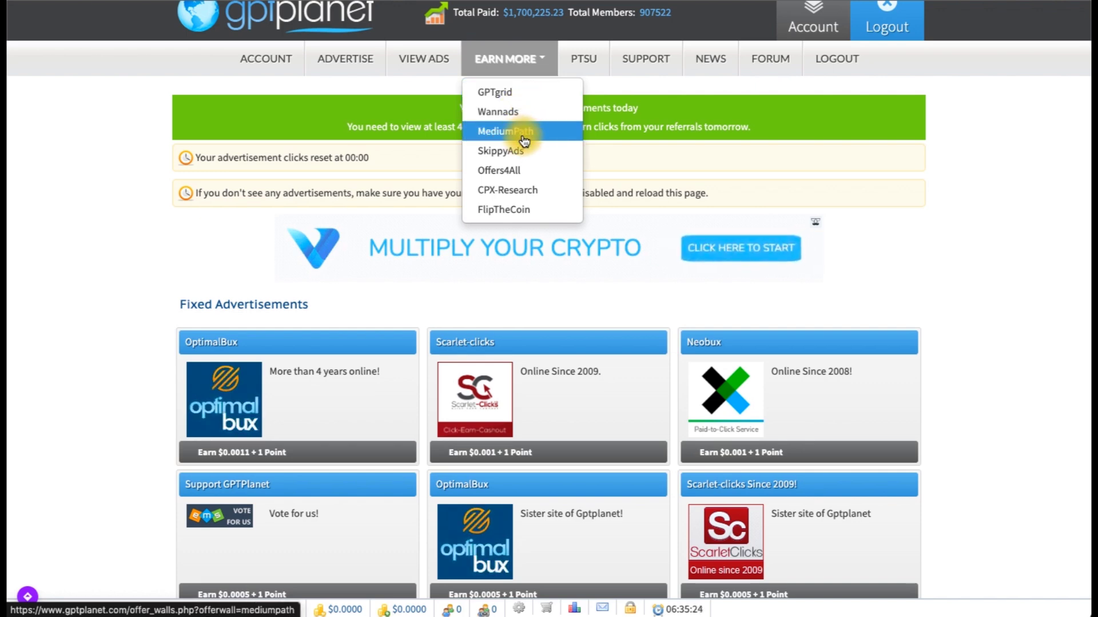
Step: Go to the GPTgrid click-to-win picture grid page and scroll through the grid and recent winners
left_click(499, 96)
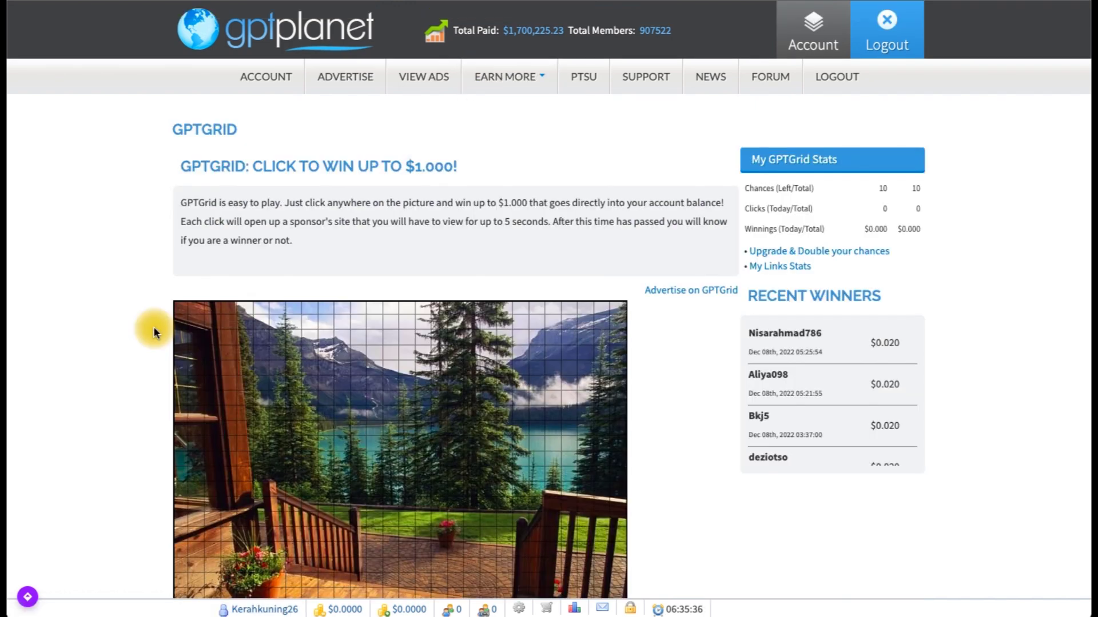
scroll(153, 327, "down", 1)
scroll(153, 327, "down", 1)
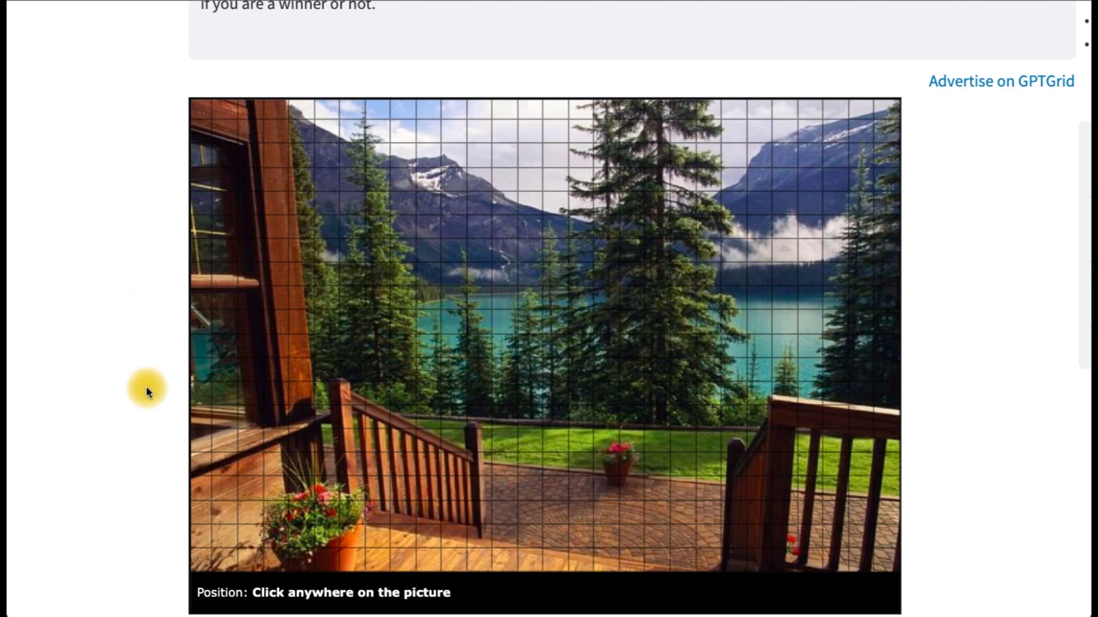
scroll(146, 386, "up", 4)
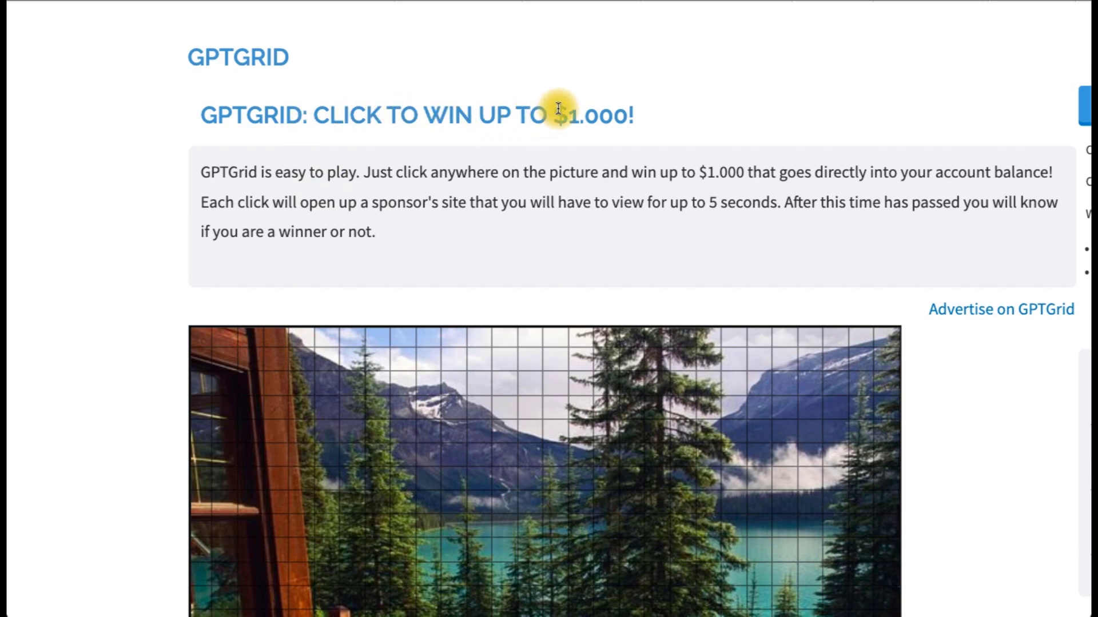
scroll(259, 289, "down", 4)
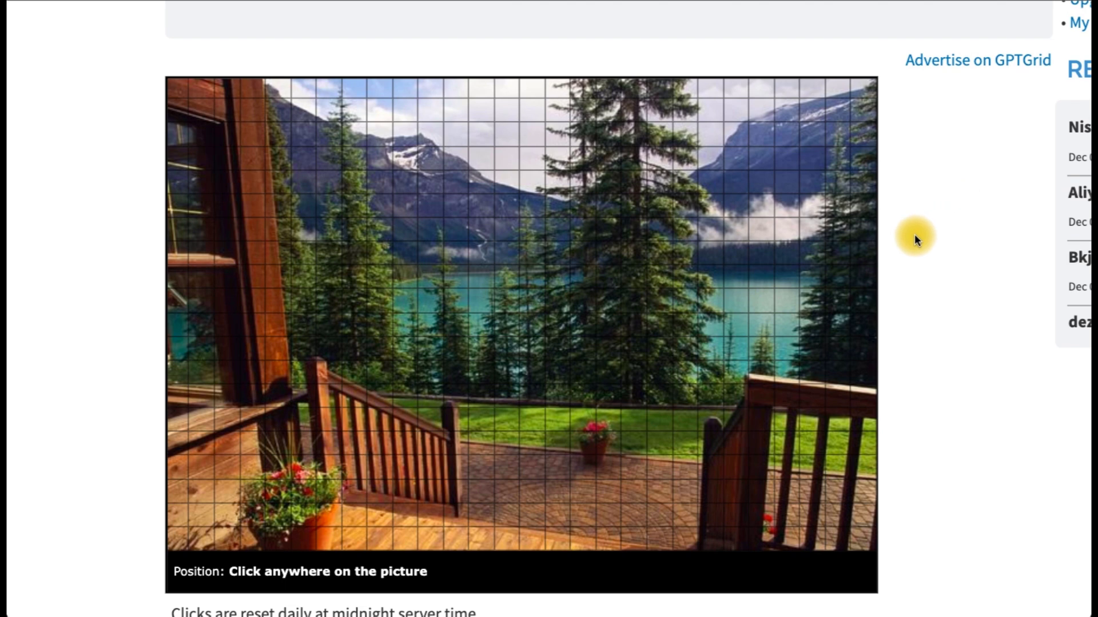
scroll(914, 234, "up", 3)
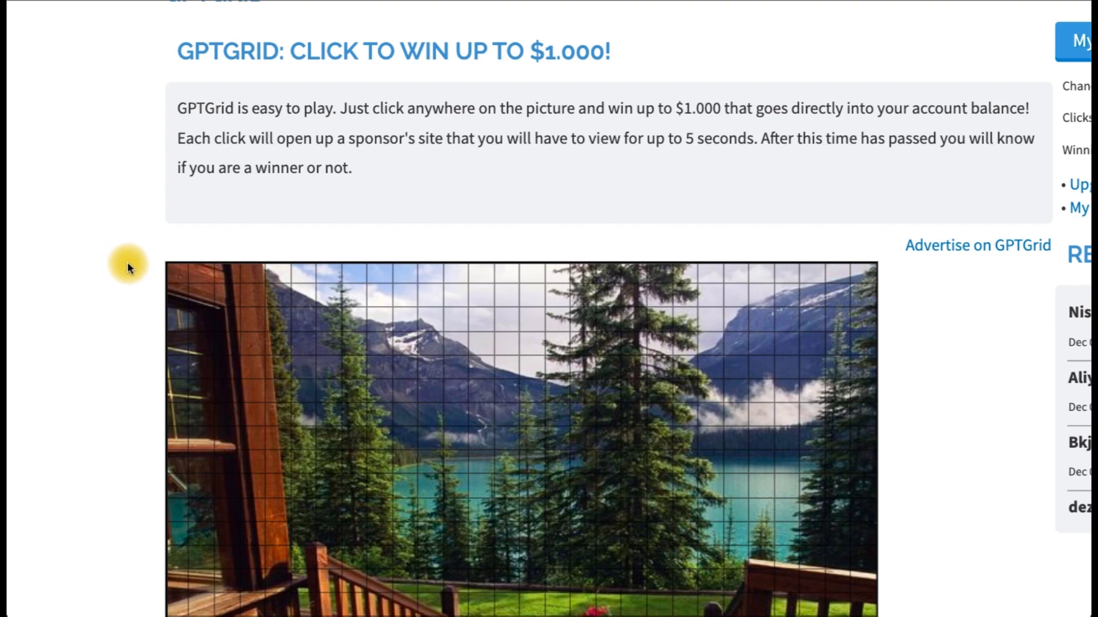
Step: Zoom the page out to fit everything and bring up the EARN MORE list again
key("ctrl+minus")
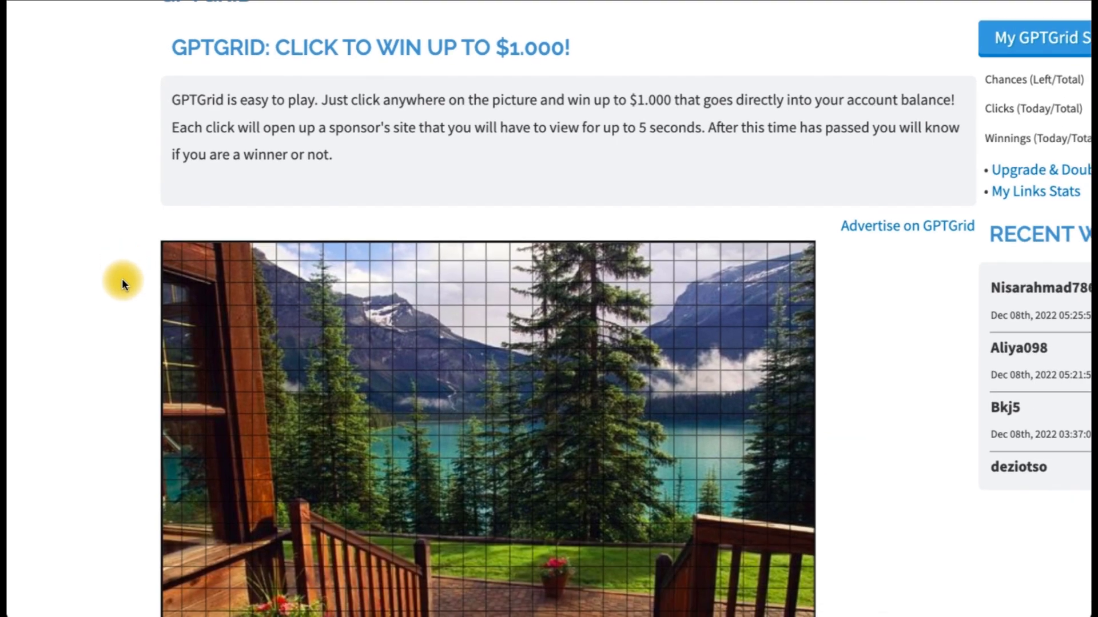
scroll(122, 279, "up", 2)
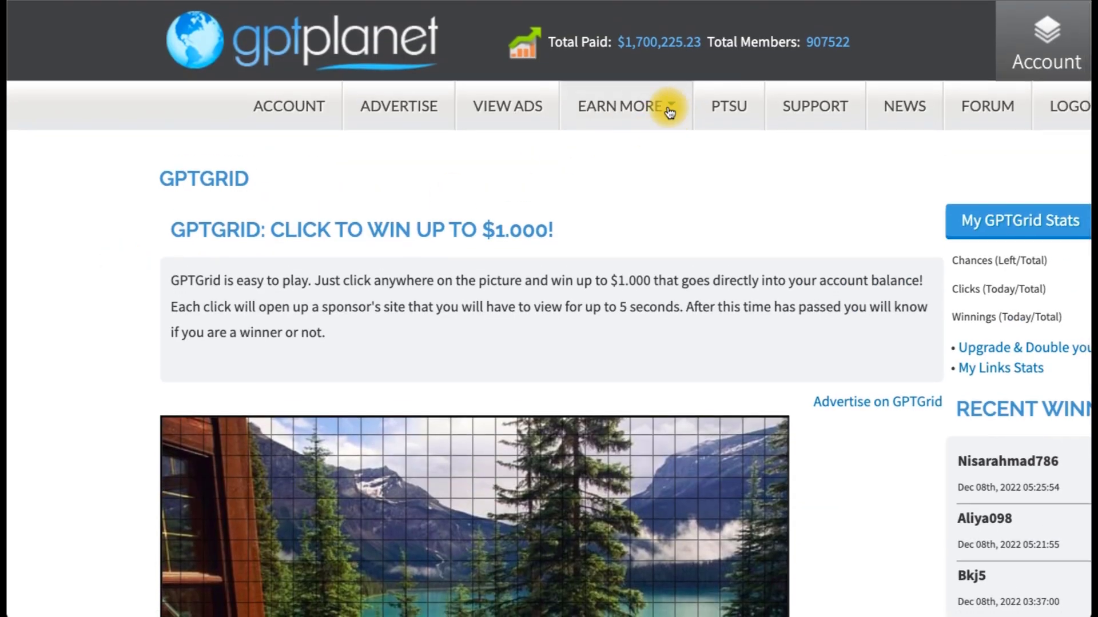
left_click(662, 106)
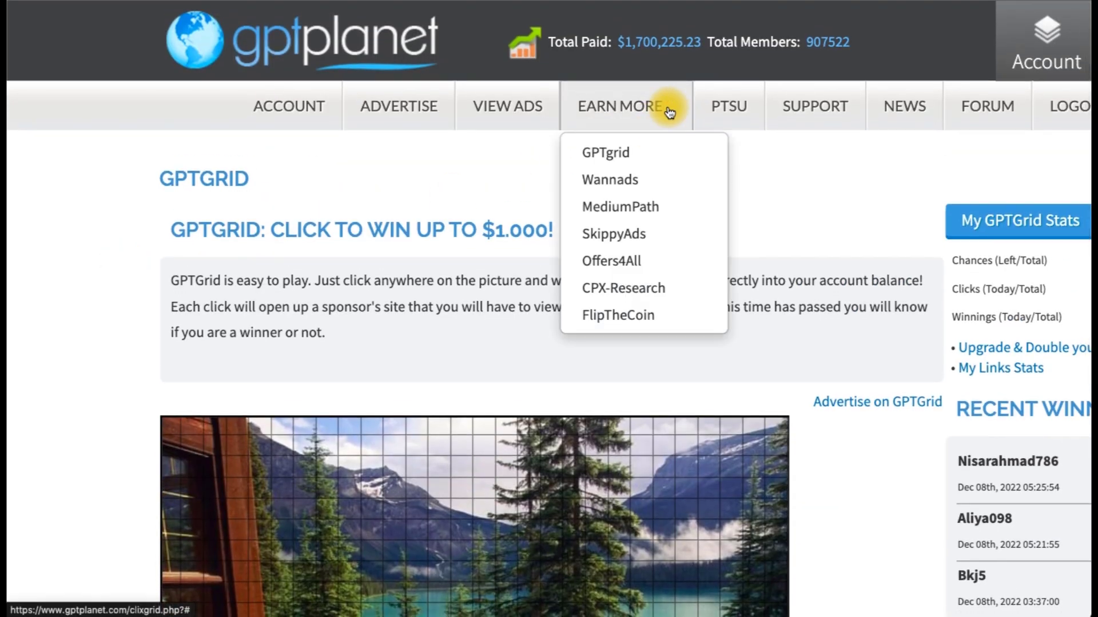
Step: Open the MediumPath offerwall and scroll through its Ikuti Survei survey cards
left_click(635, 209)
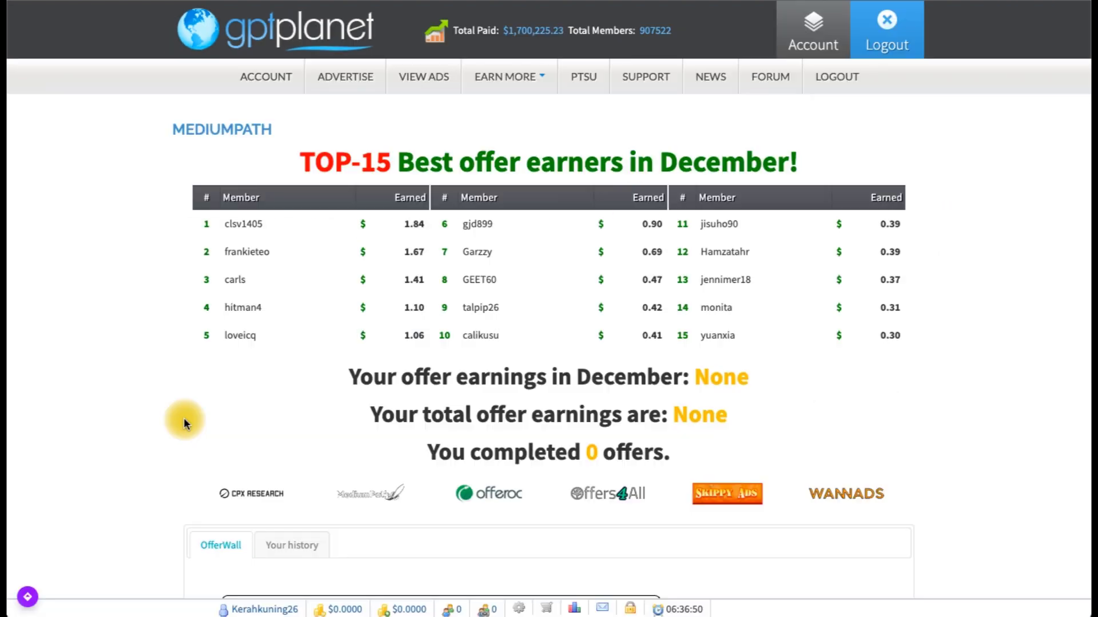
scroll(197, 353, "down", 2)
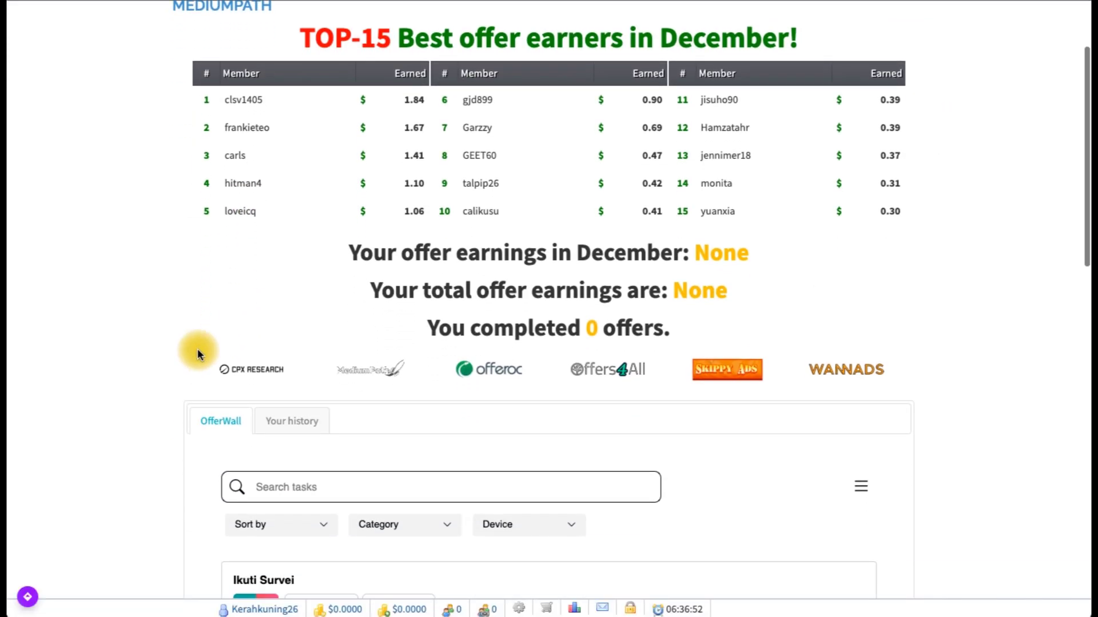
scroll(197, 354, "down", 10)
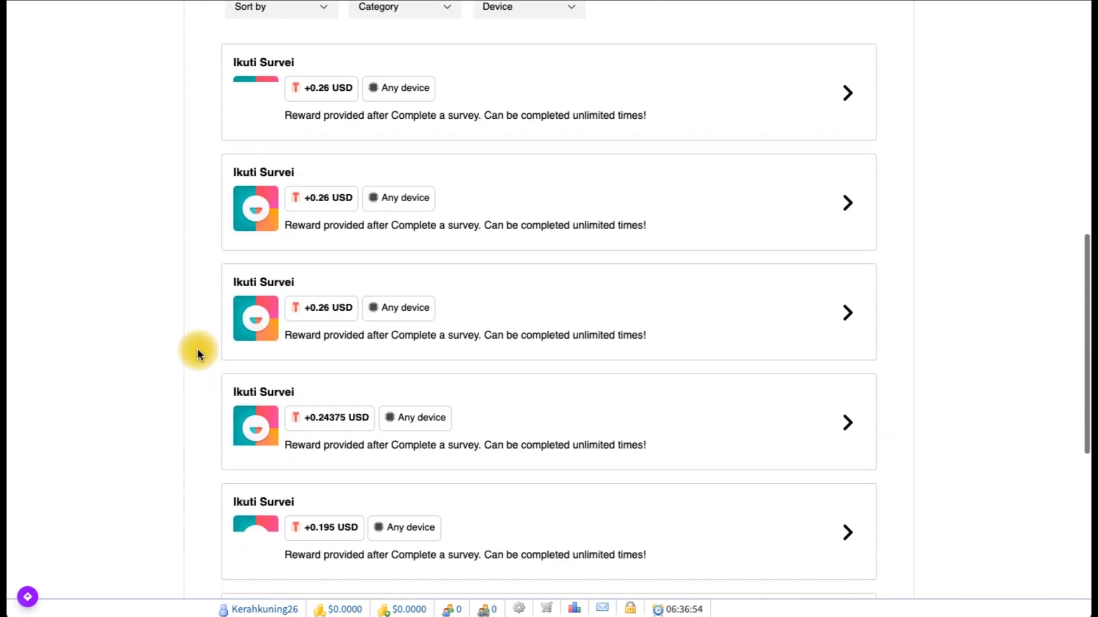
scroll(197, 352, "down", 3)
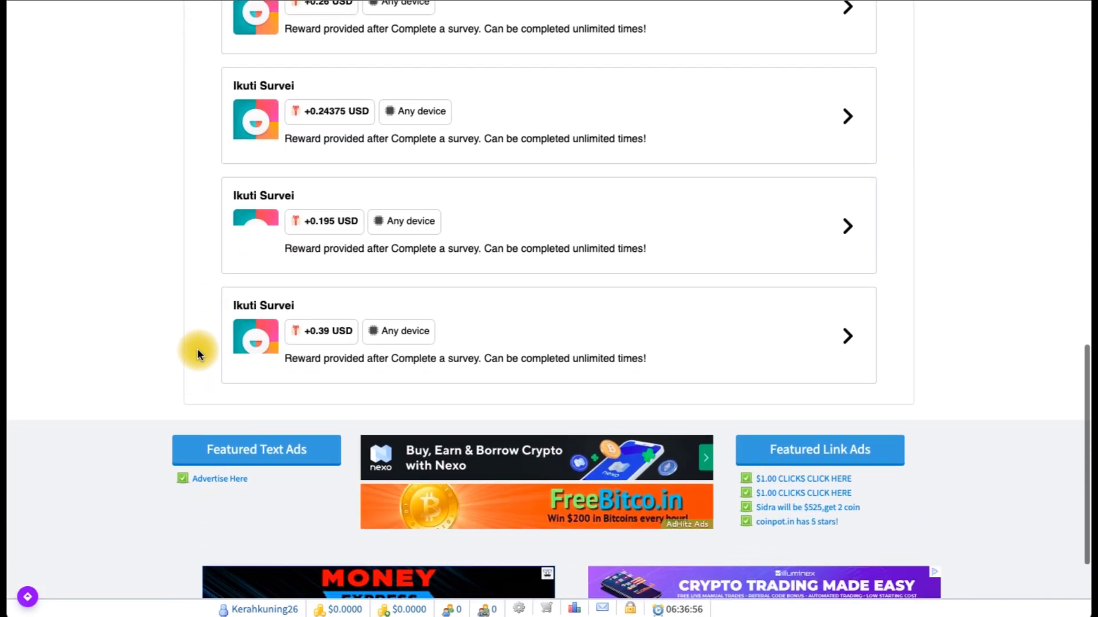
scroll(198, 352, "up", 1)
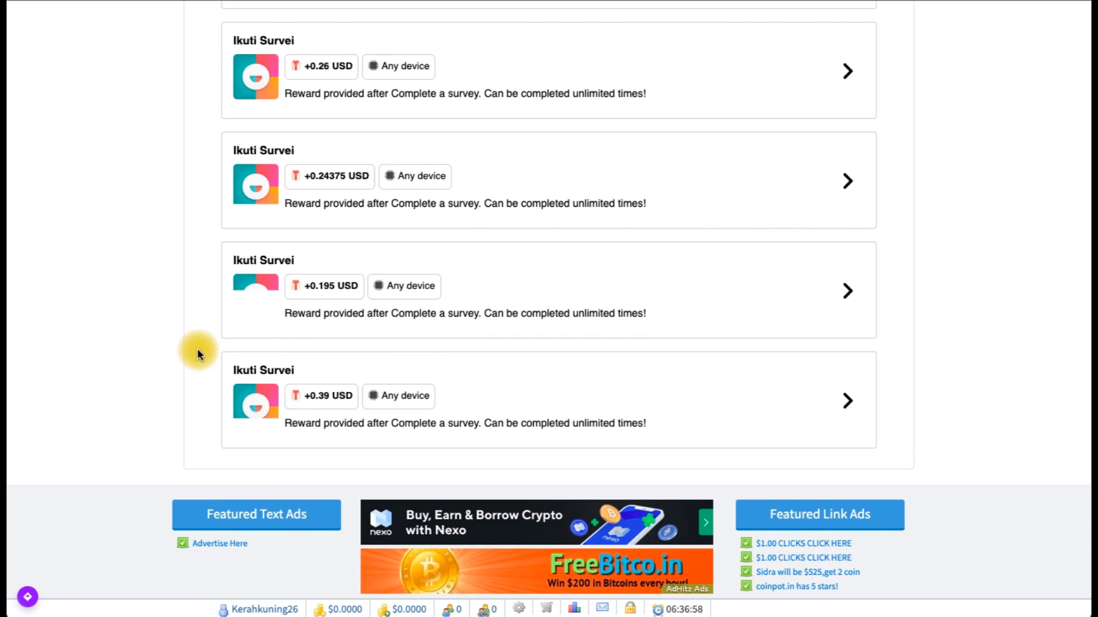
scroll(197, 348, "up", 2)
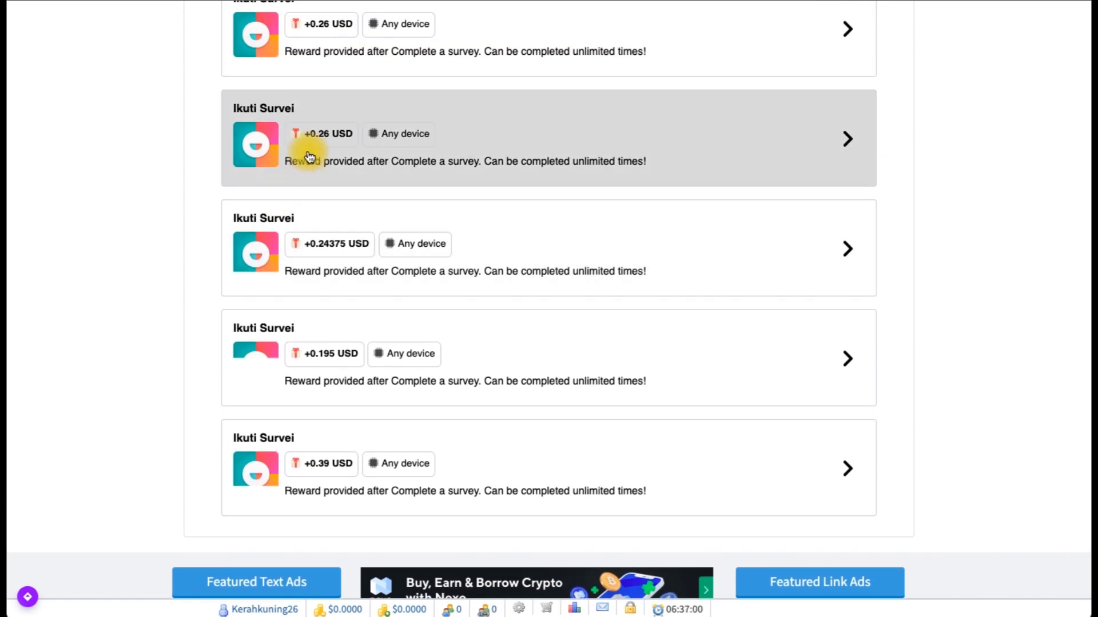
scroll(196, 202, "up", 1)
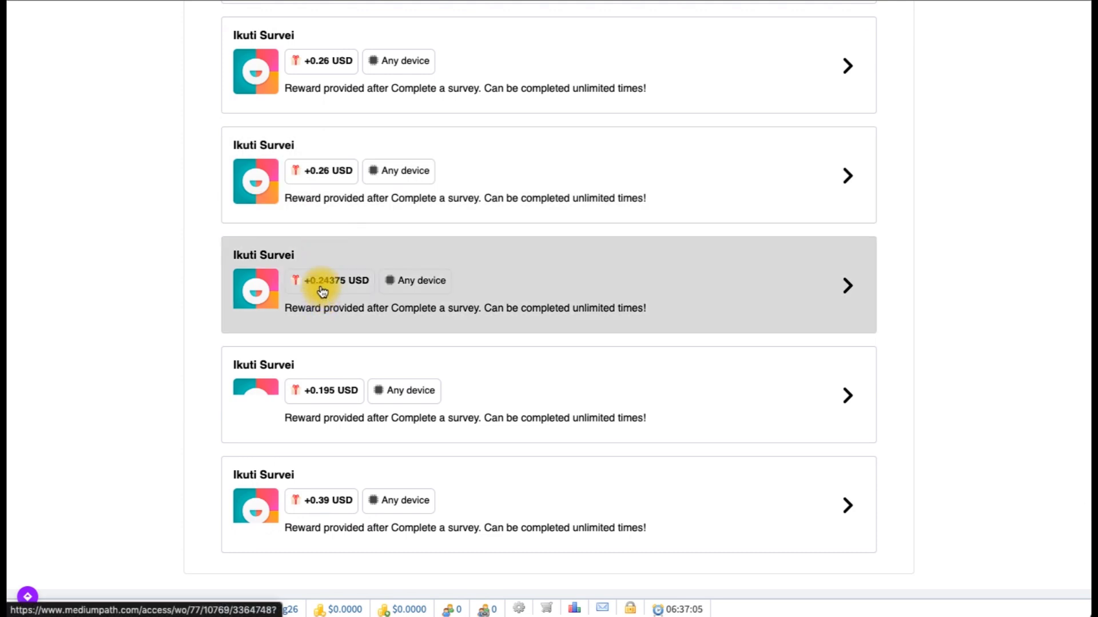
Step: Browse the app-install offers like GameHag WorldWide, then reopen the EARN MORE list
scroll(322, 291, "down", 1)
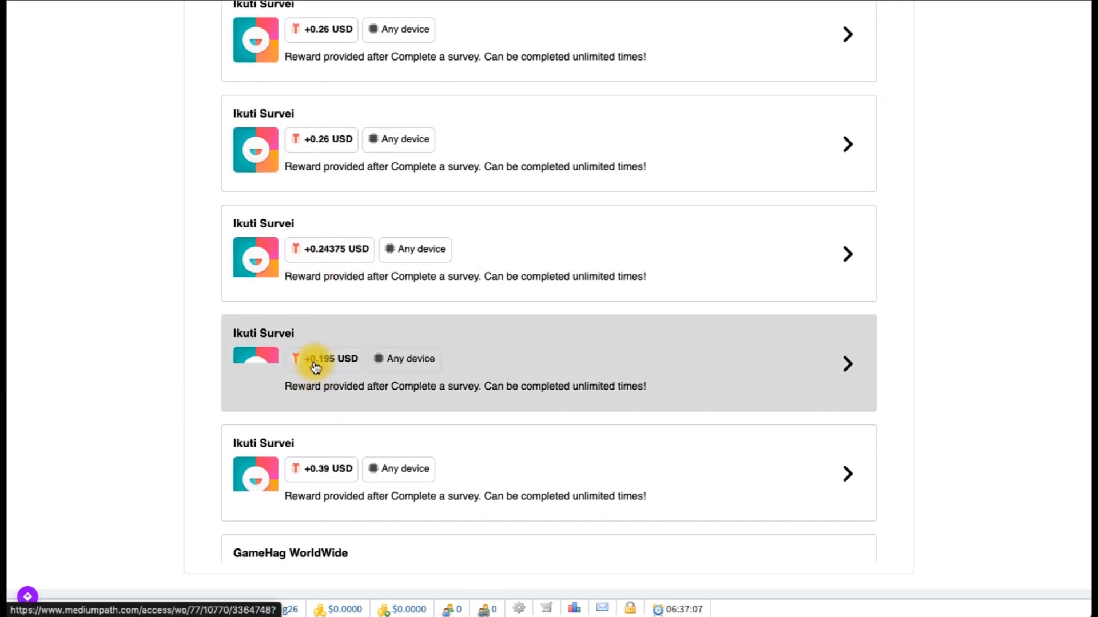
scroll(317, 367, "up", 5)
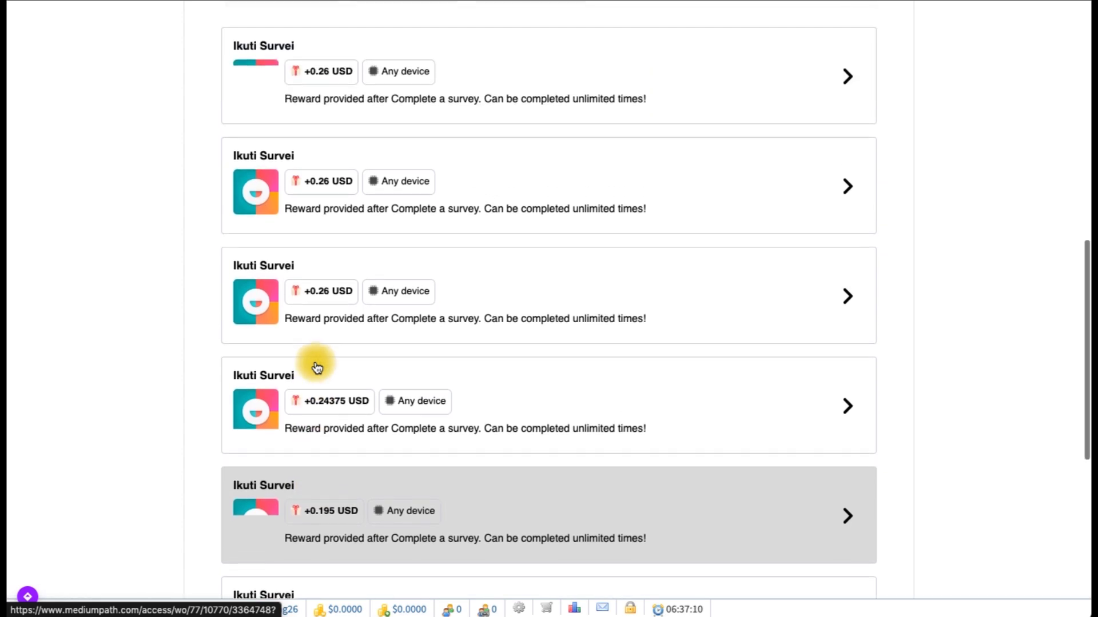
scroll(317, 367, "down", 13)
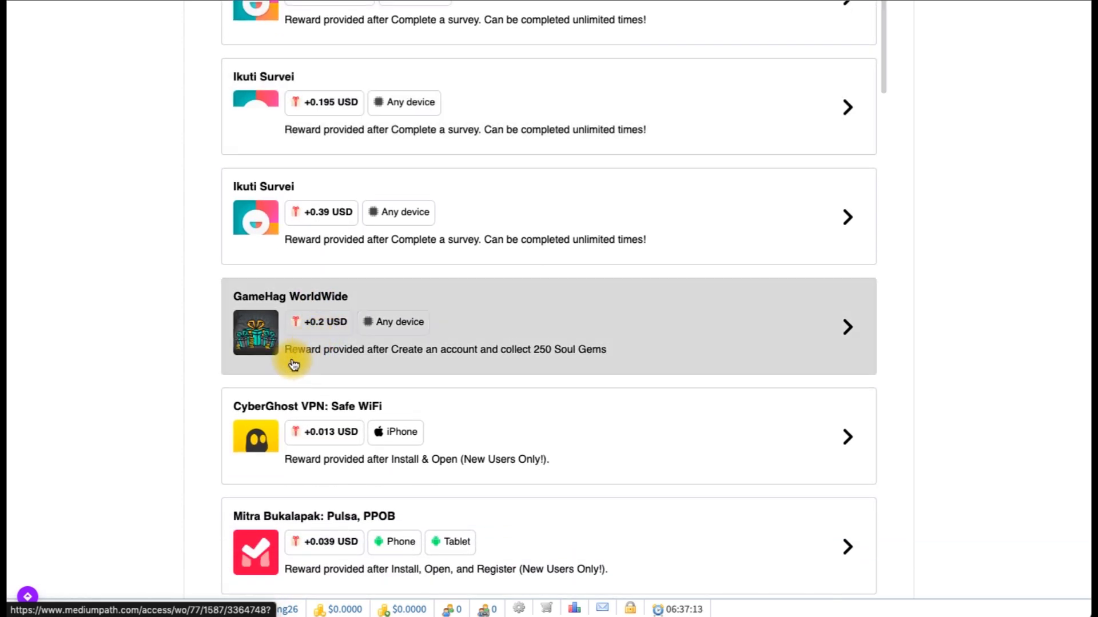
scroll(237, 367, "down", 20)
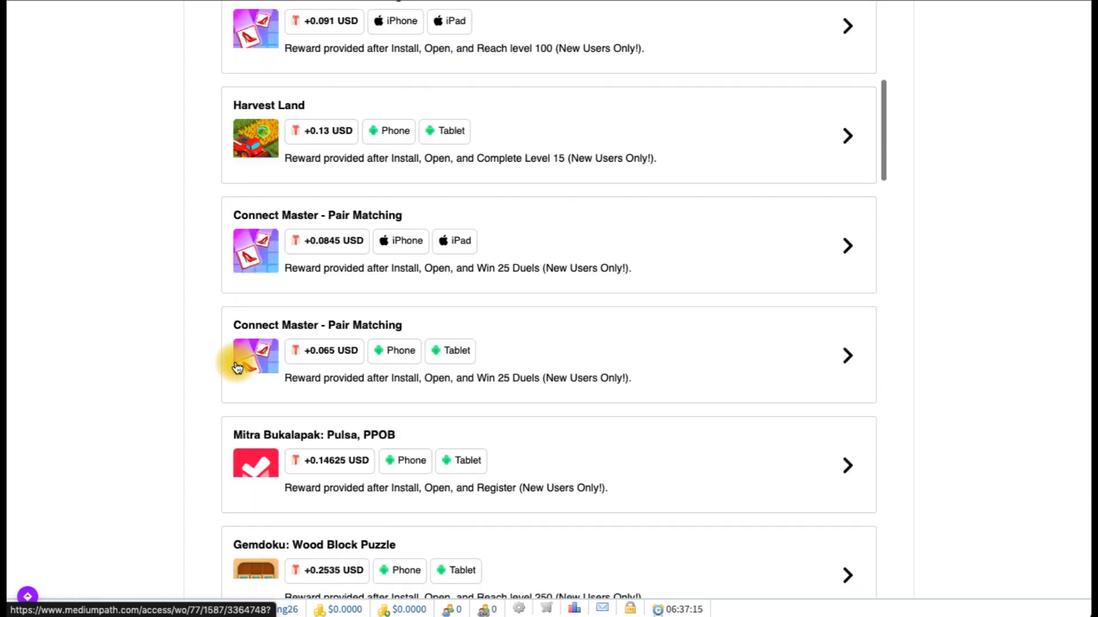
scroll(237, 368, "up", 20)
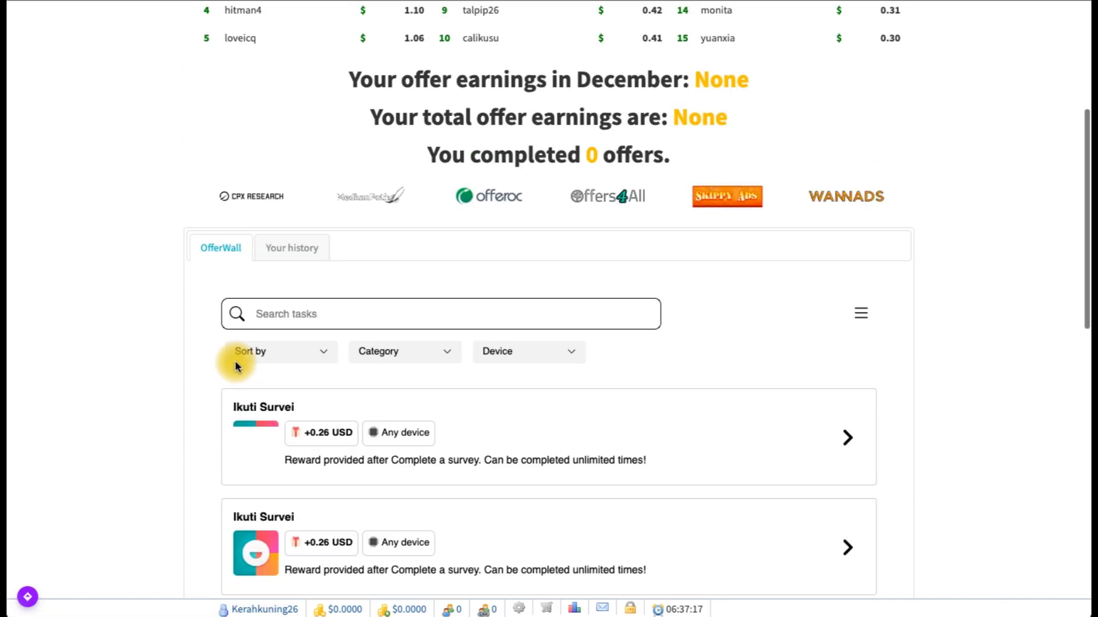
scroll(235, 366, "up", 1)
left_click(542, 78)
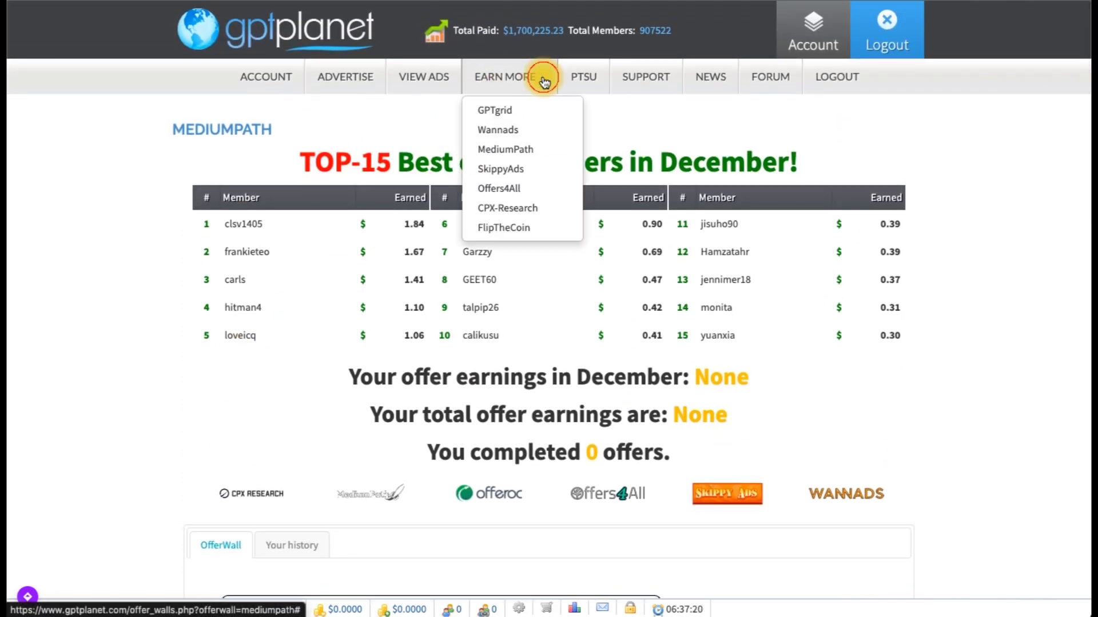
left_click(506, 214)
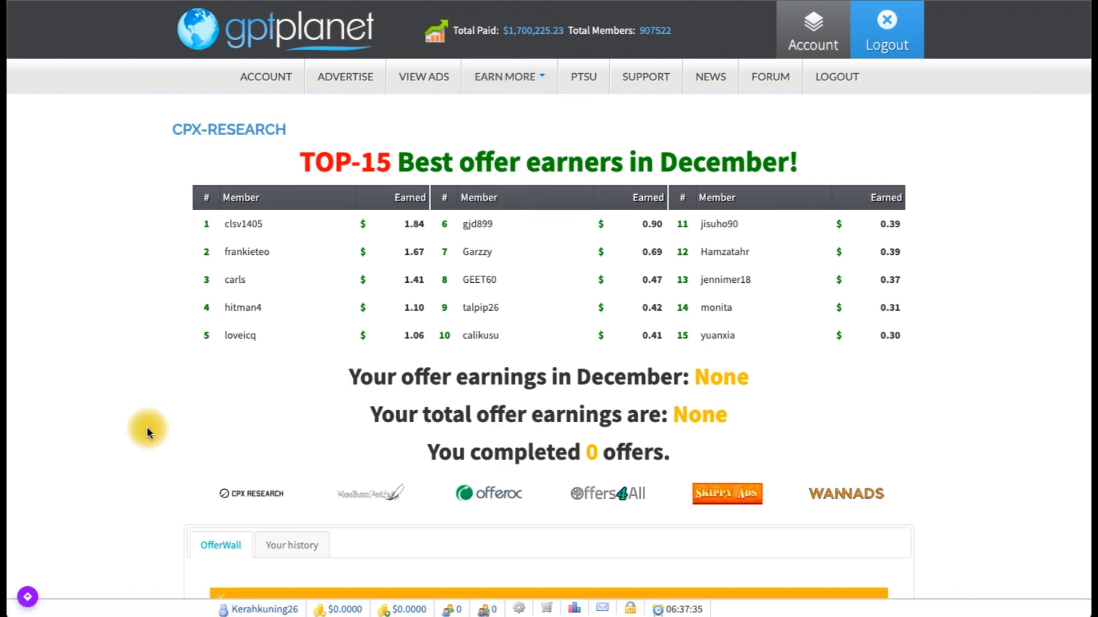
scroll(146, 426, "down", 10)
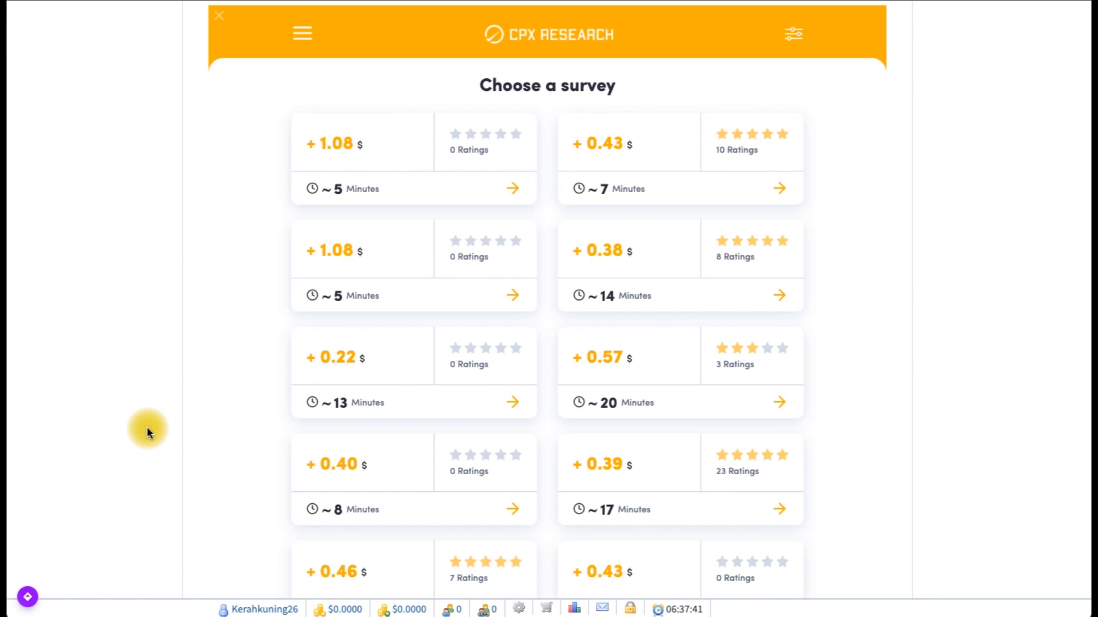
scroll(157, 402, "down", 1)
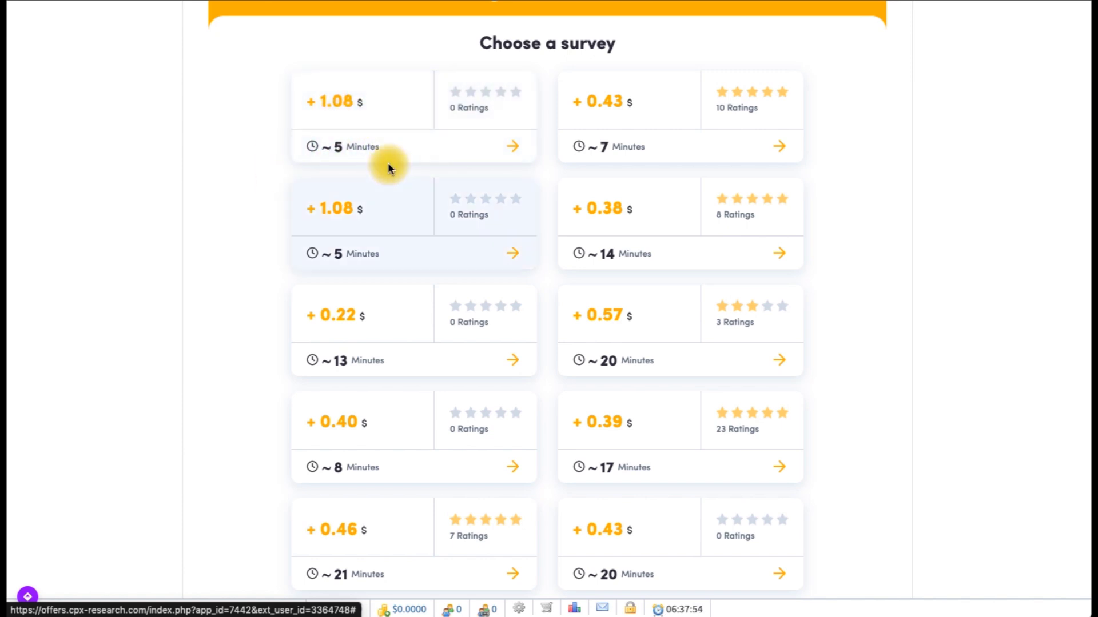
scroll(285, 226, "down", 1)
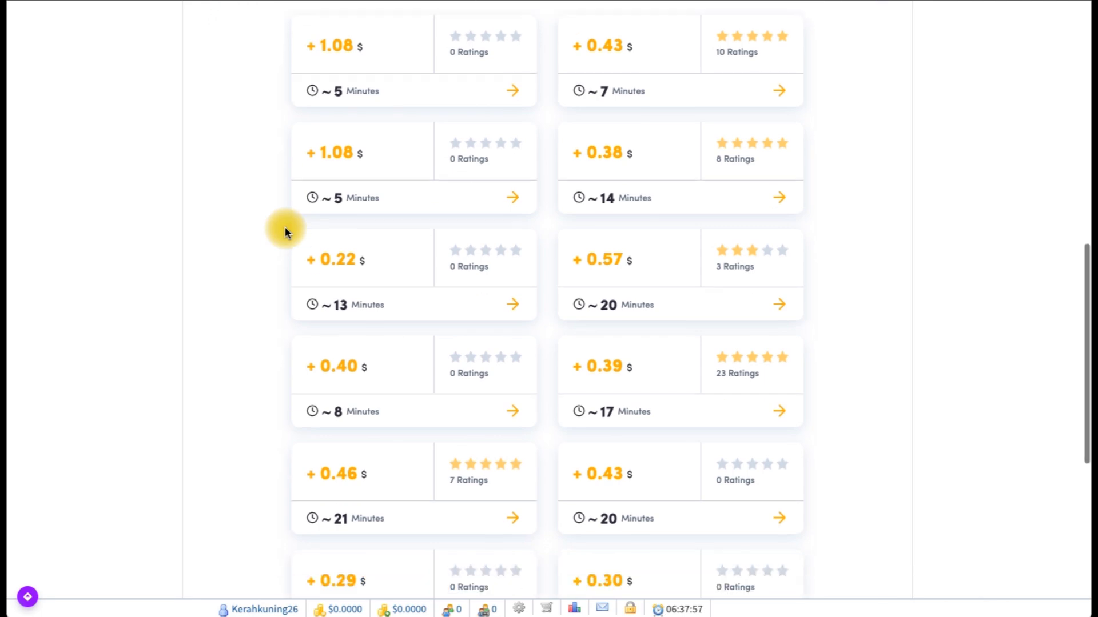
scroll(309, 383, "down", 5)
scroll(142, 350, "up", 9)
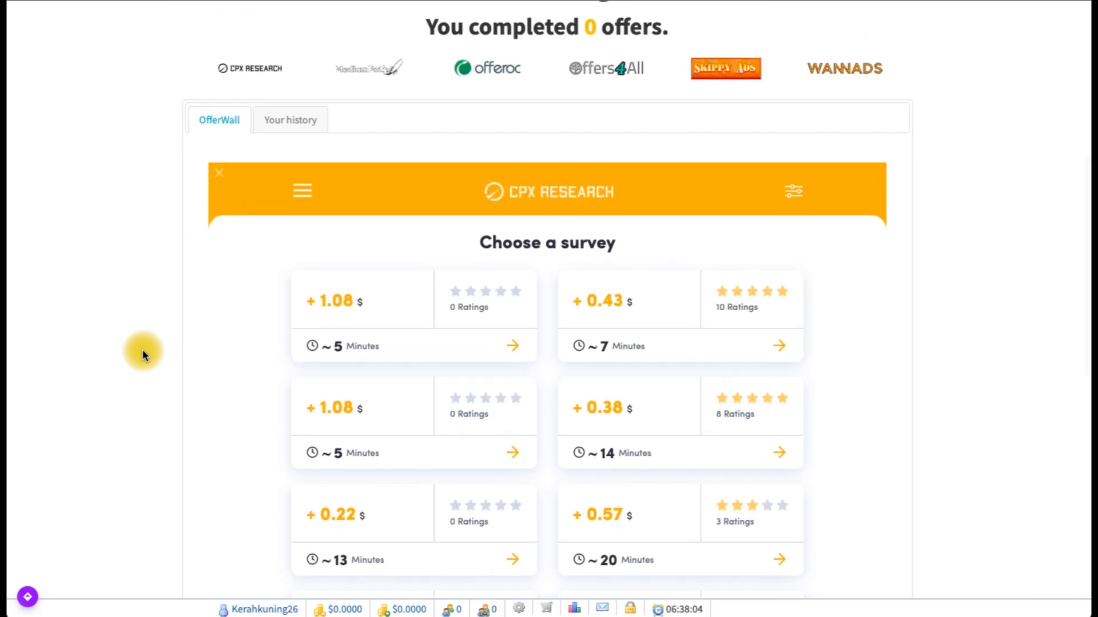
scroll(143, 354, "up", 1)
scroll(143, 354, "up", 7)
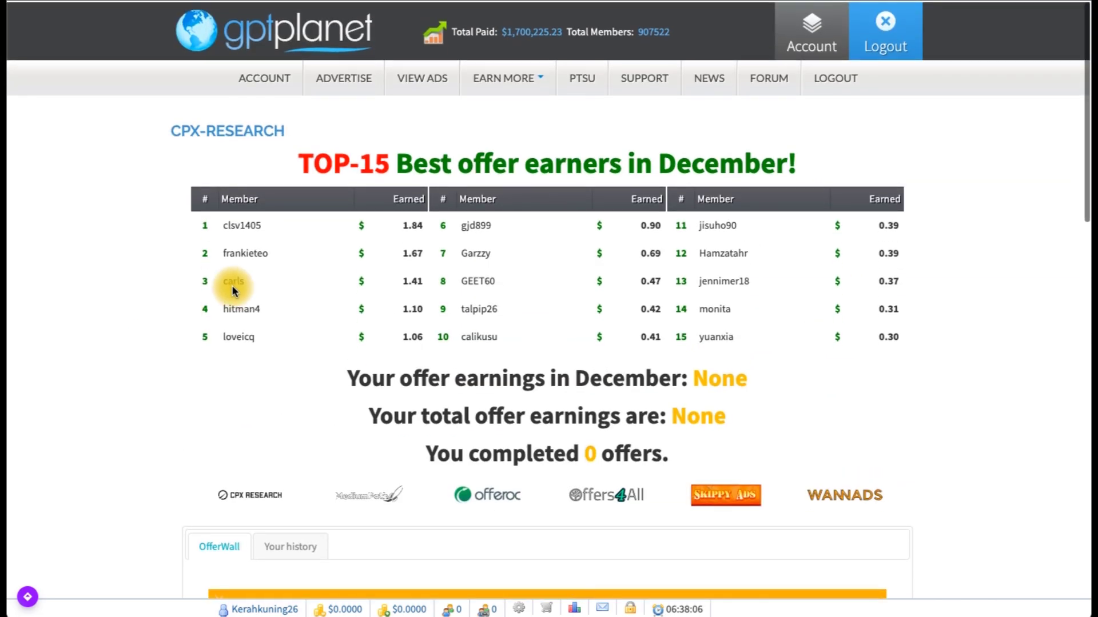
Step: Switch to the FlipTheCoin earning page from EARN MORE and scroll over its blank offerwall area
left_click(517, 78)
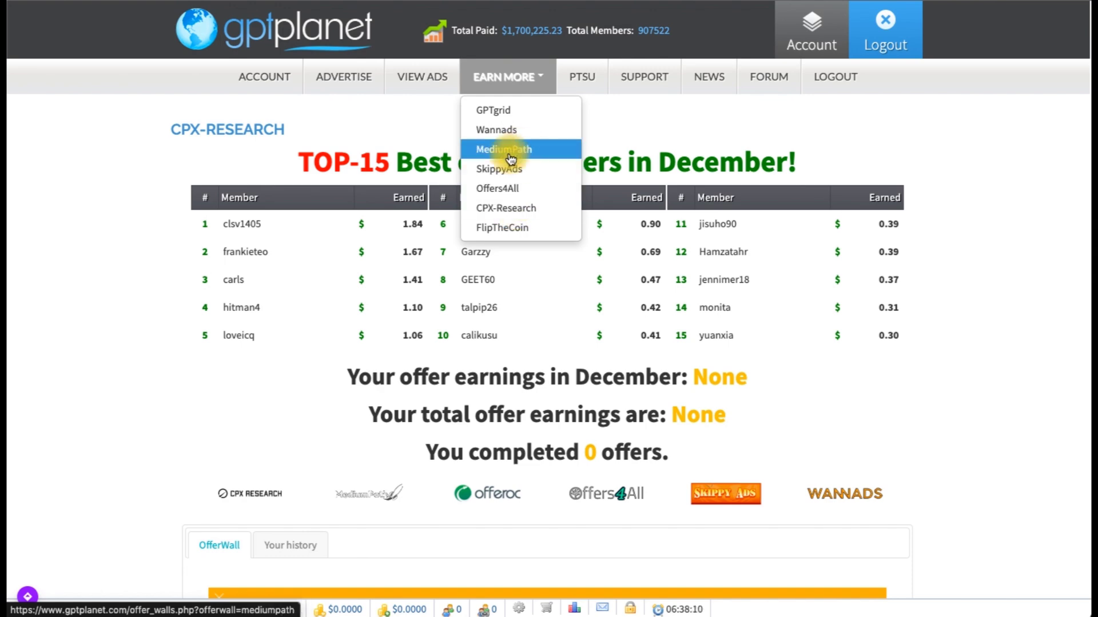
left_click(497, 228)
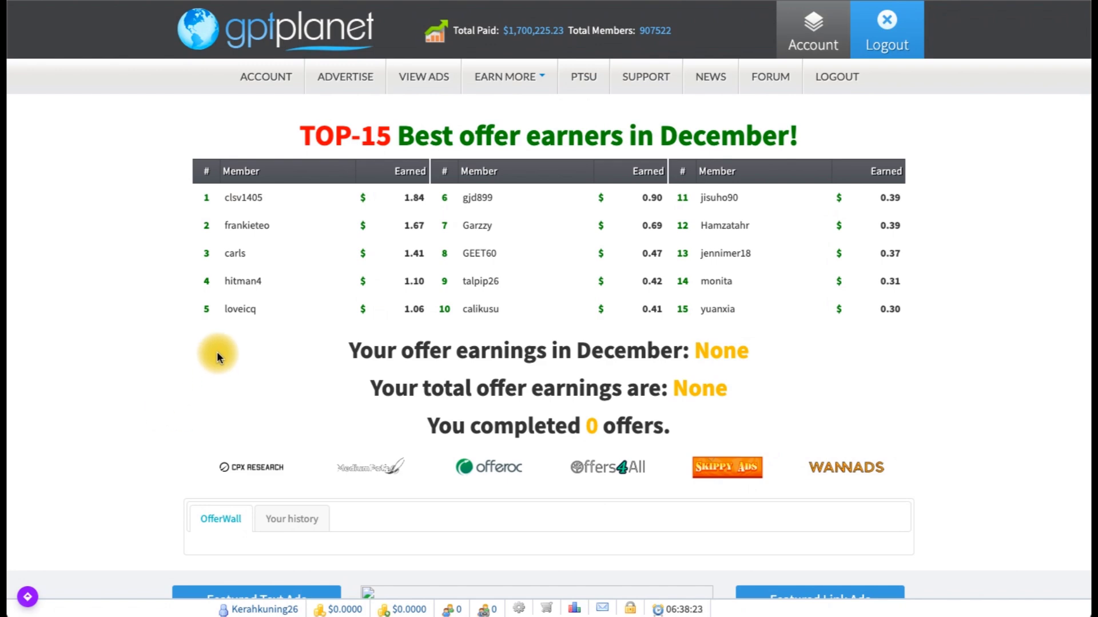
scroll(191, 354, "down", 3)
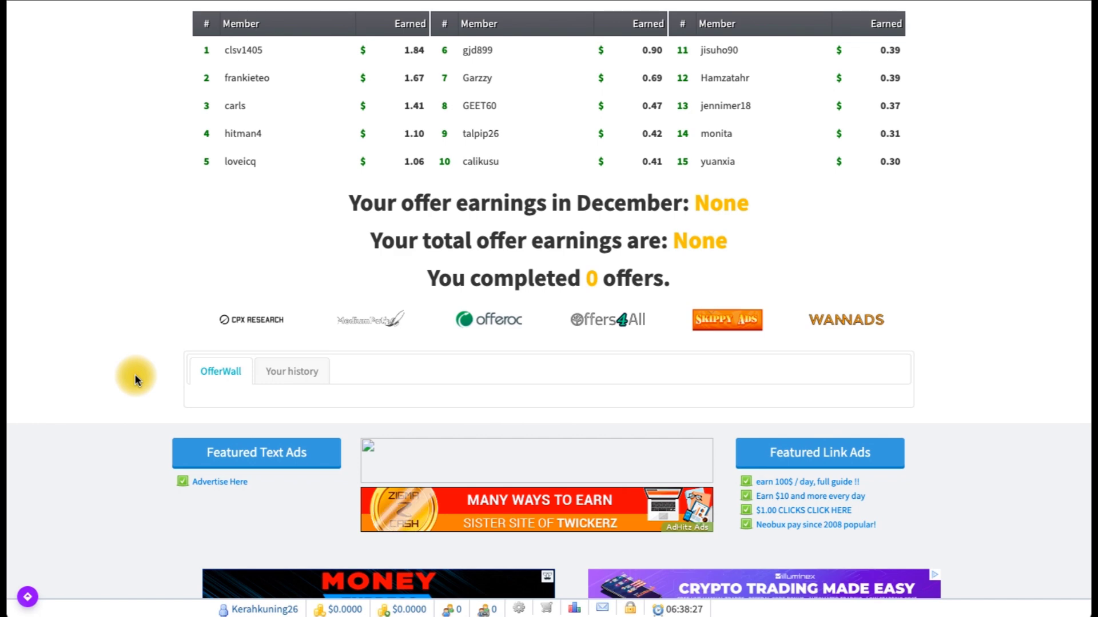
scroll(135, 374, "down", 2)
scroll(135, 374, "up", 5)
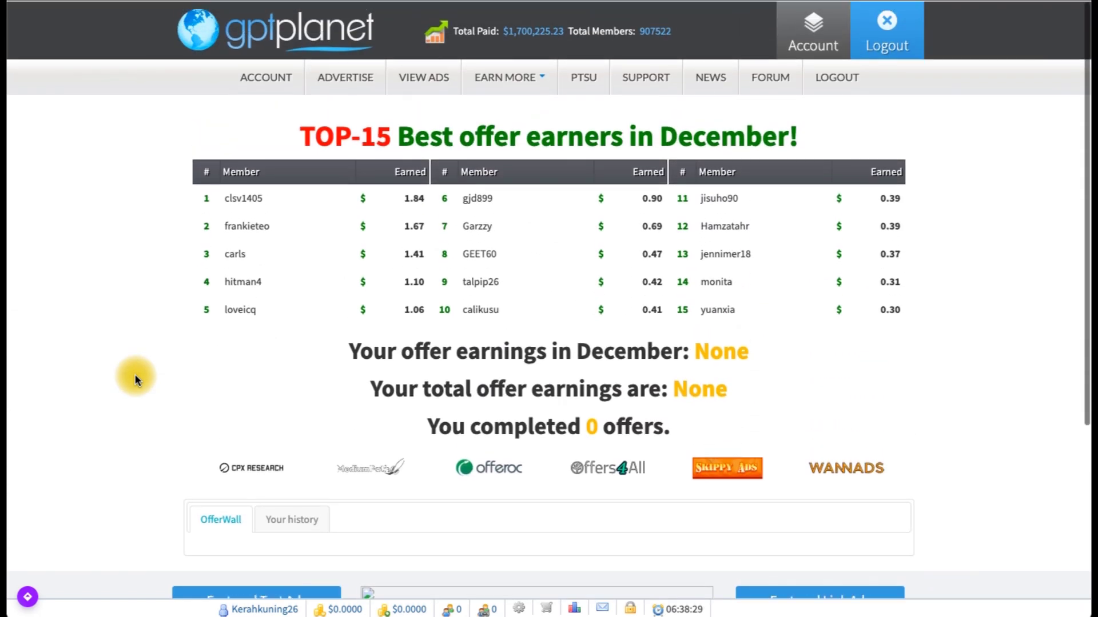
Step: Open the SkippyAds offerwall from EARN MORE and scroll down into its Daily Surveys list
left_click(542, 80)
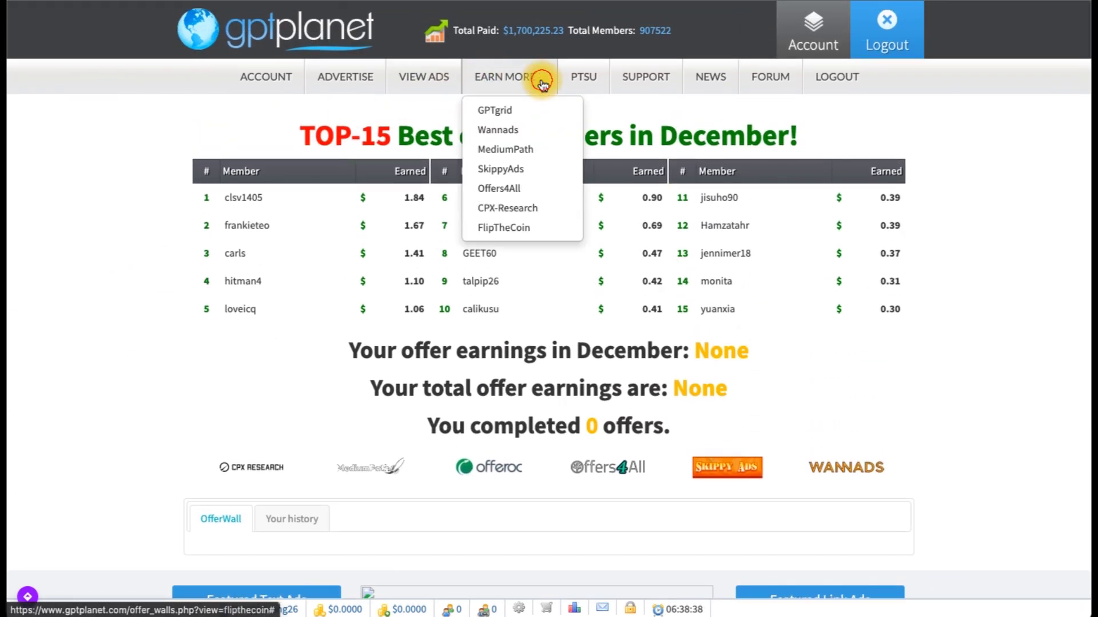
left_click(527, 170)
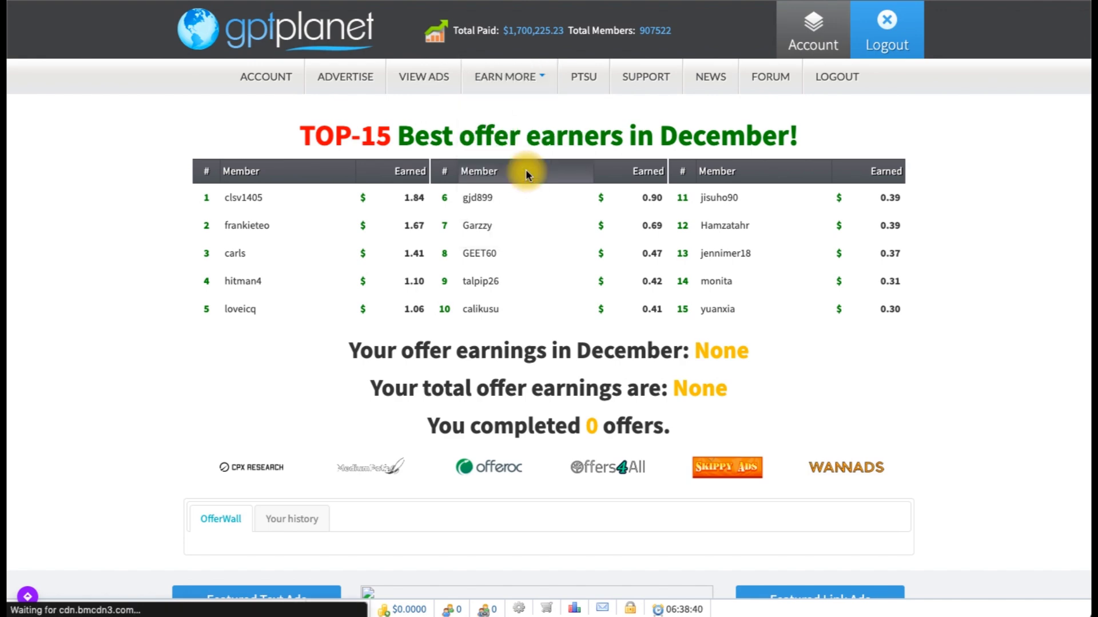
scroll(194, 441, "down", 8)
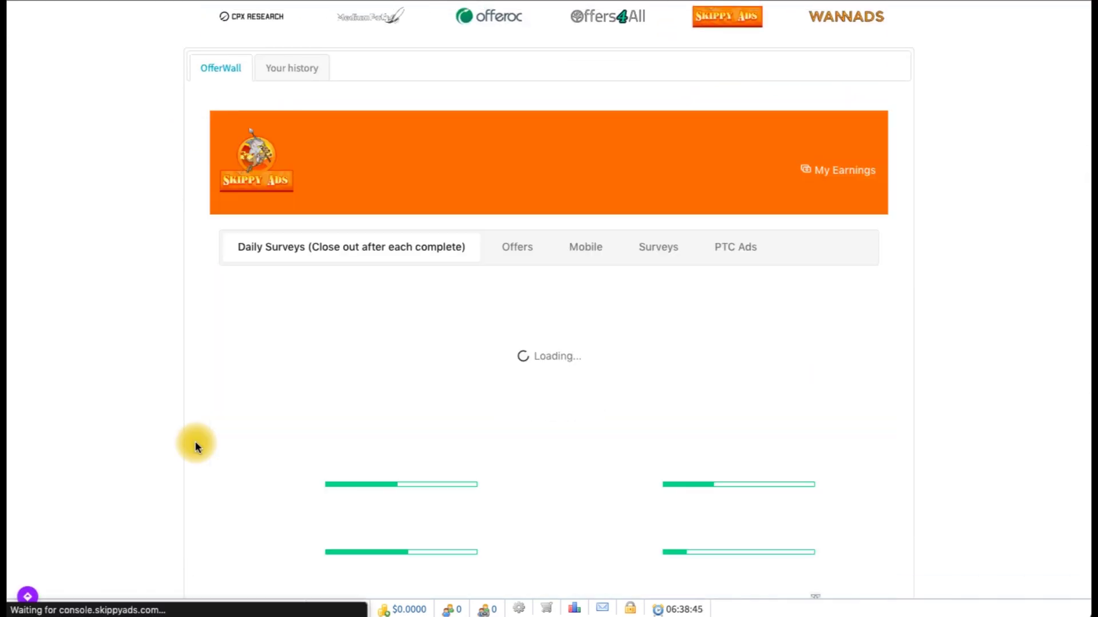
scroll(125, 448, "down", 2)
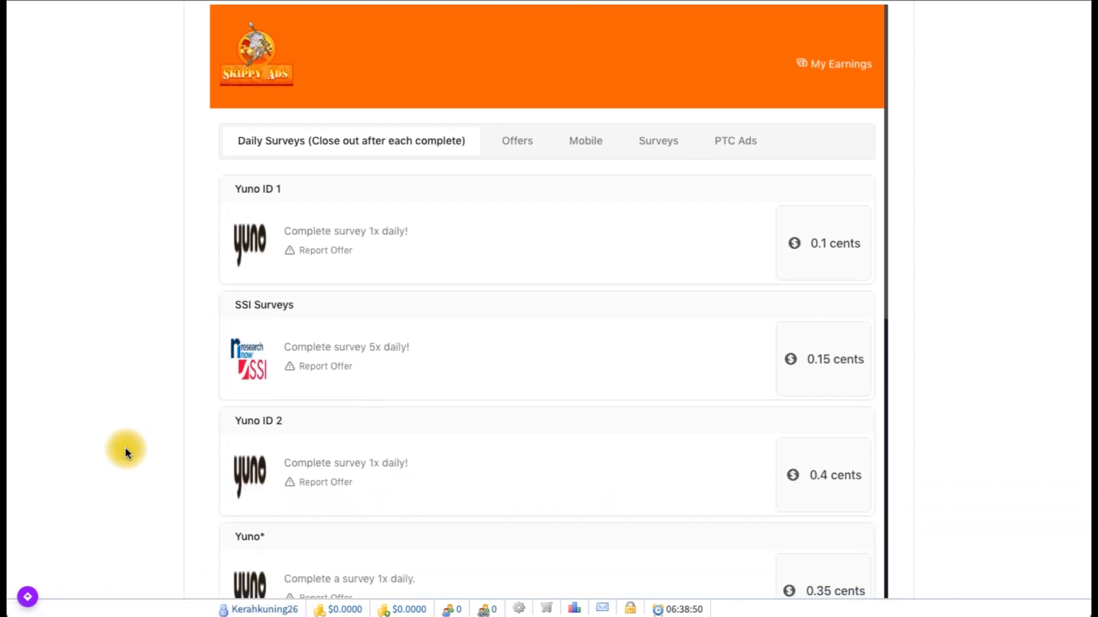
scroll(125, 447, "up", 10)
scroll(124, 447, "down", 8)
scroll(125, 447, "down", 5)
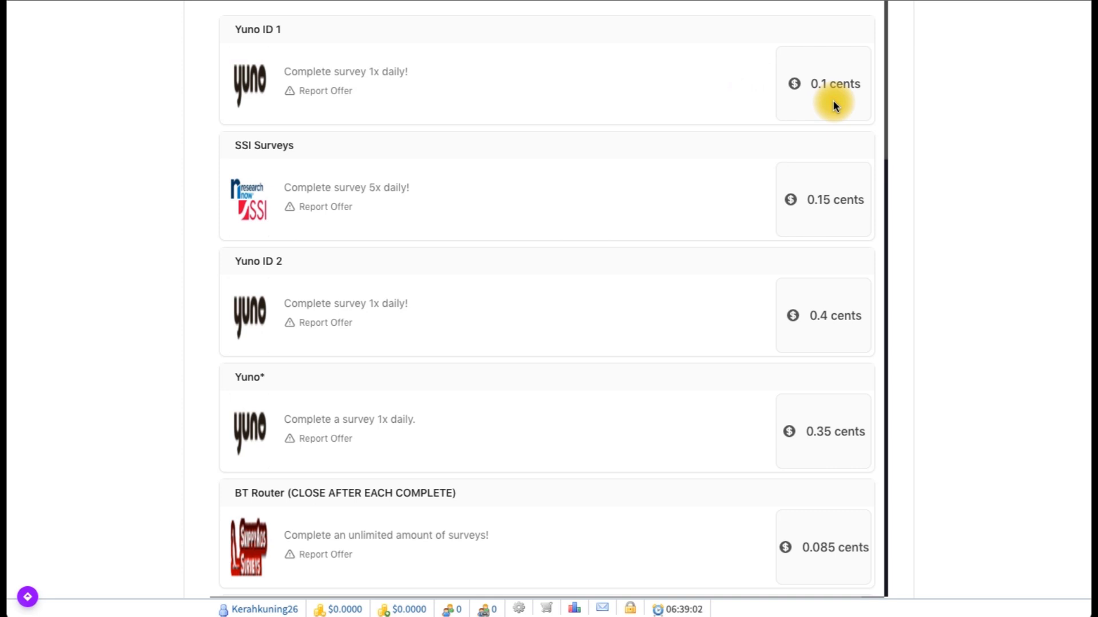
scroll(832, 101, "down", 3)
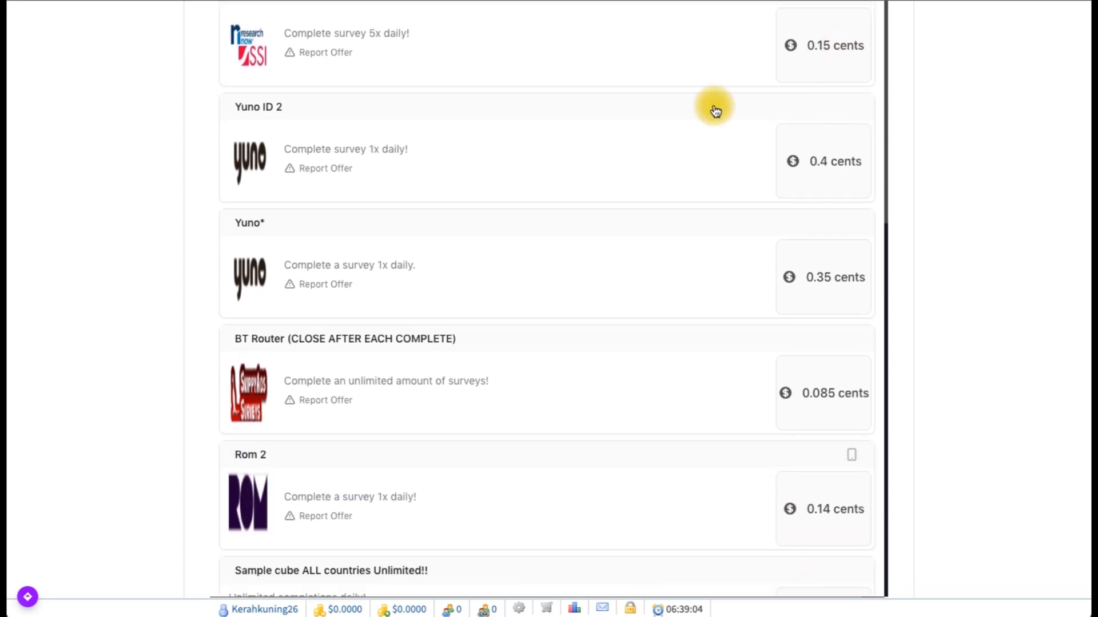
Step: Review the remaining Daily Surveys and their payouts, then return to the top of the page
scroll(590, 104, "up", 1)
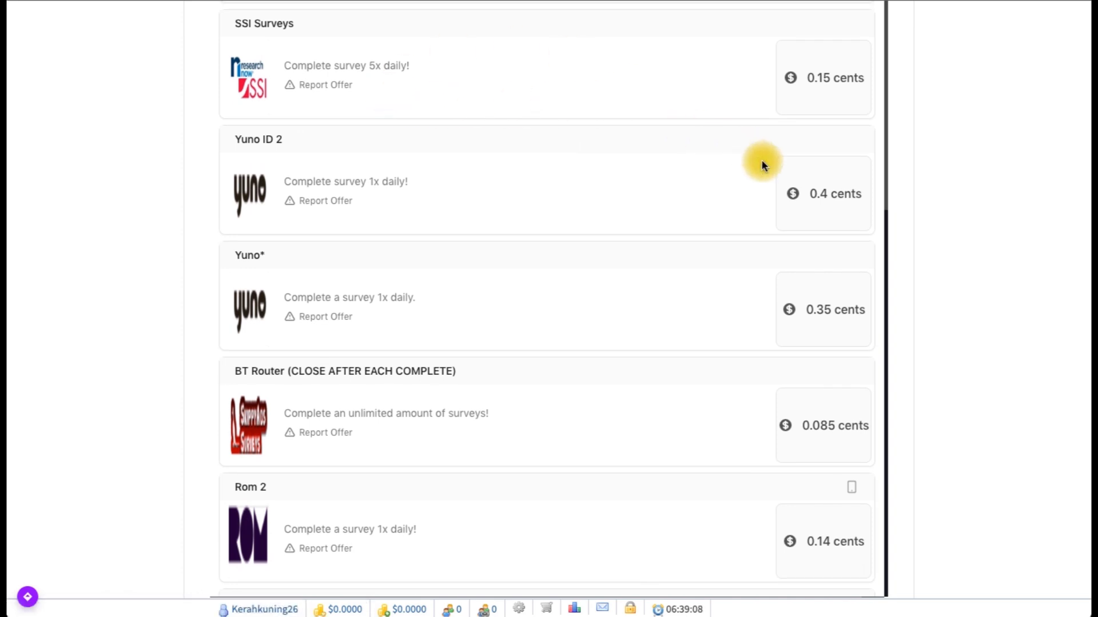
scroll(762, 165, "down", 10)
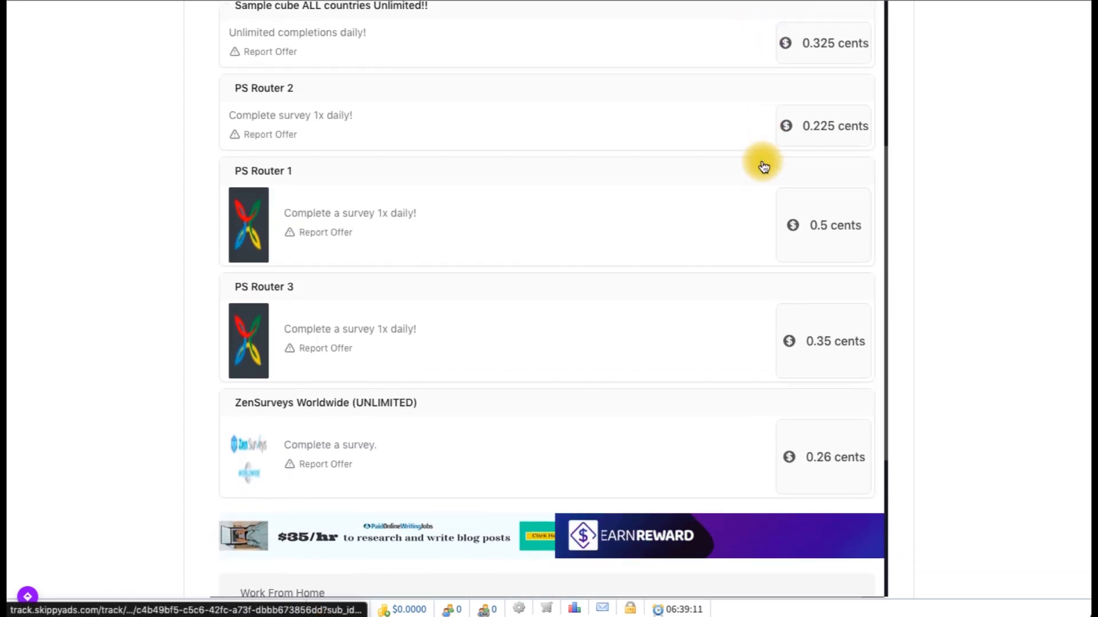
scroll(762, 165, "down", 3)
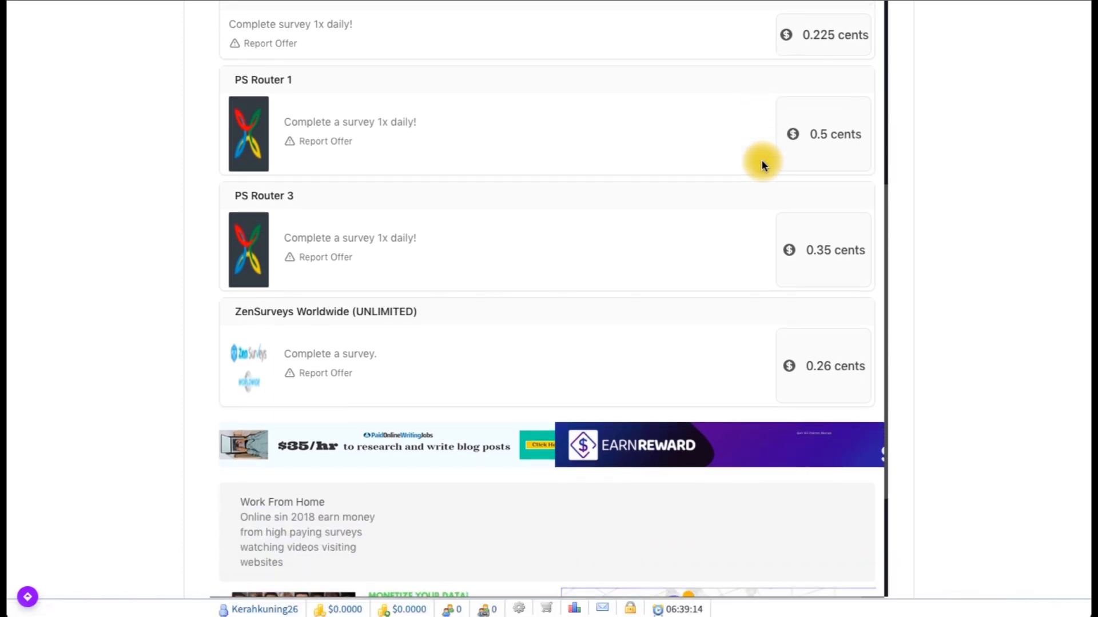
scroll(759, 198, "down", 1)
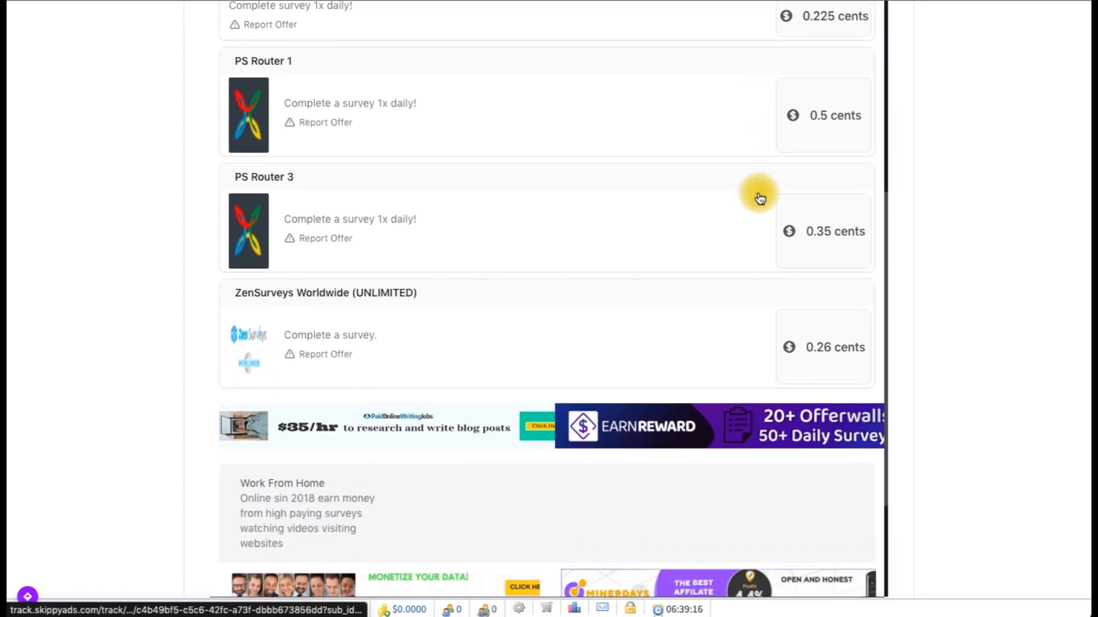
scroll(758, 196, "up", 15)
scroll(758, 196, "down", 6)
scroll(759, 196, "down", 10)
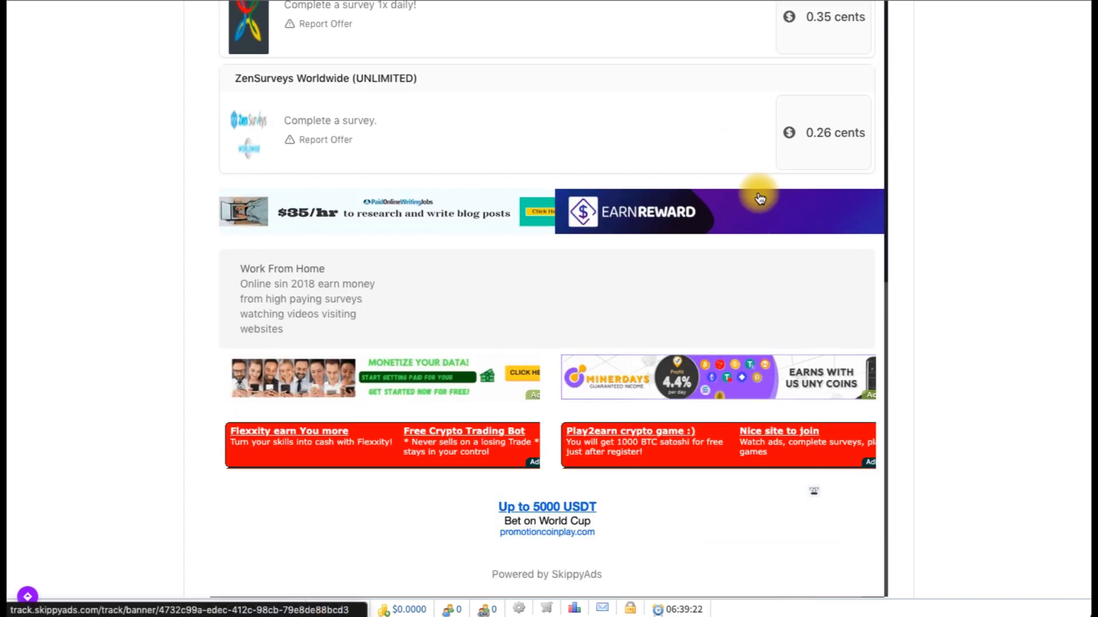
scroll(551, 450, "up", 10)
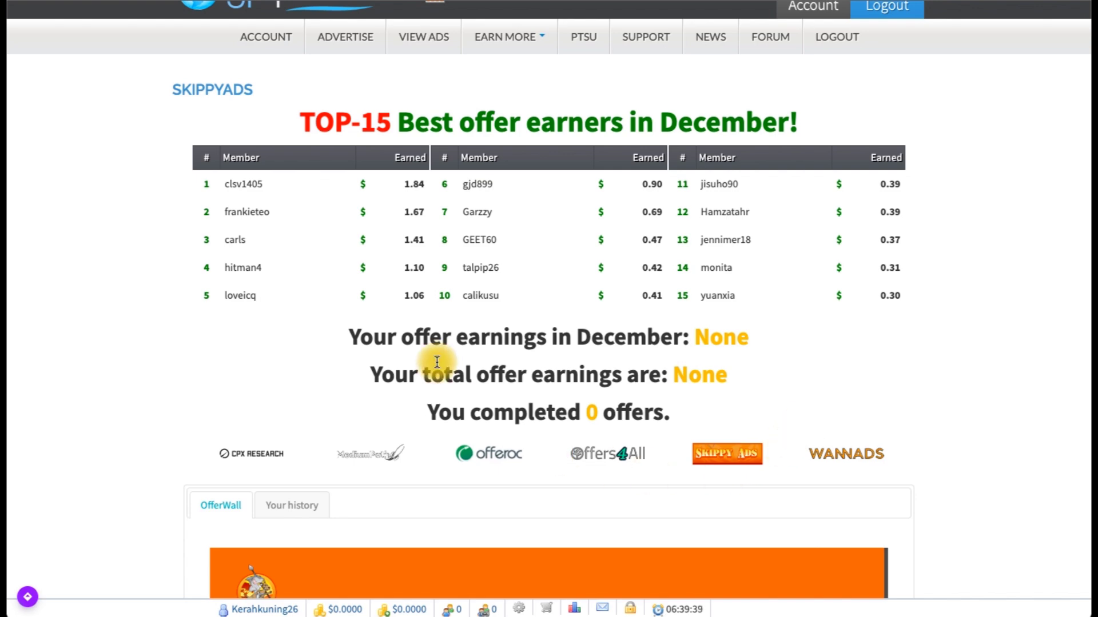
scroll(523, 468, "up", 1)
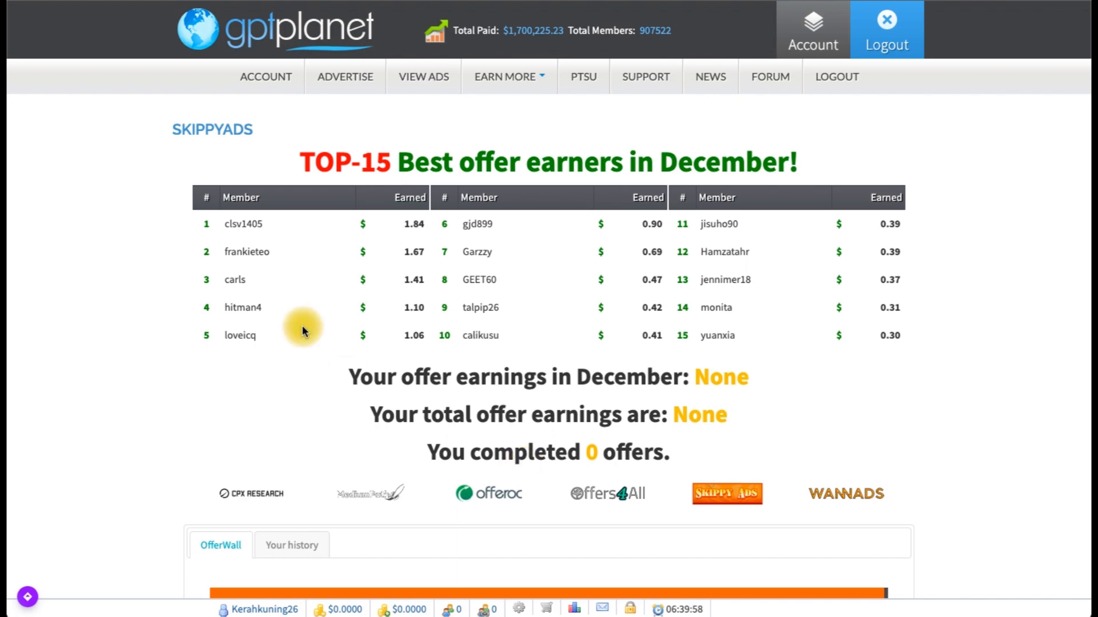
Step: Return to the dashboard via the gptplanet logo and check the $0.0000 balance and Standard membership
left_click(311, 32)
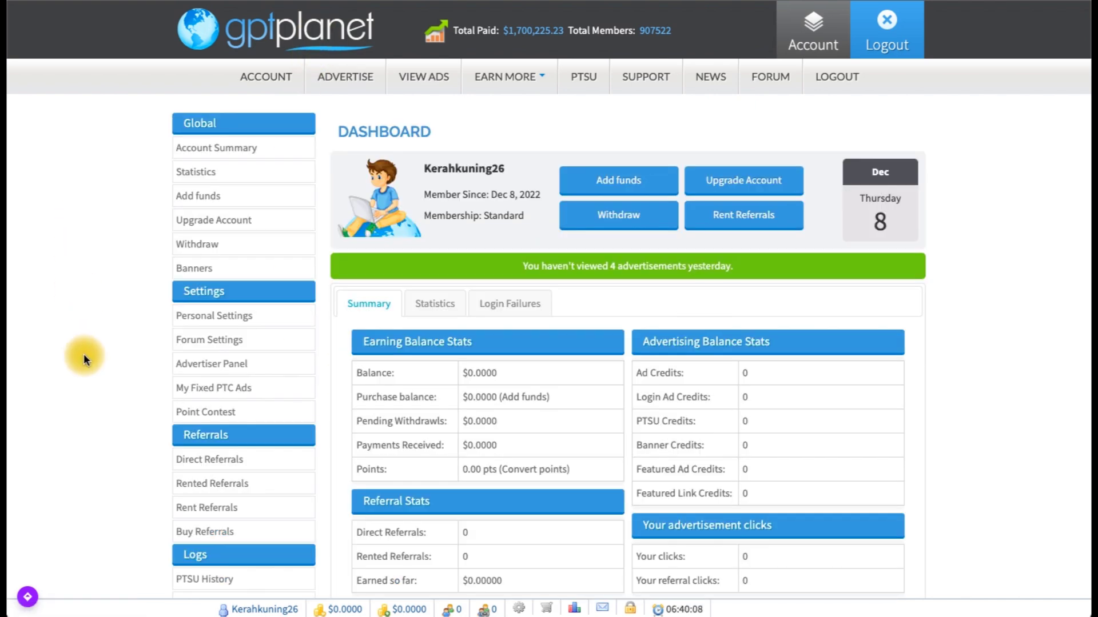
scroll(83, 354, "down", 3)
scroll(83, 354, "down", 2)
scroll(84, 353, "up", 4)
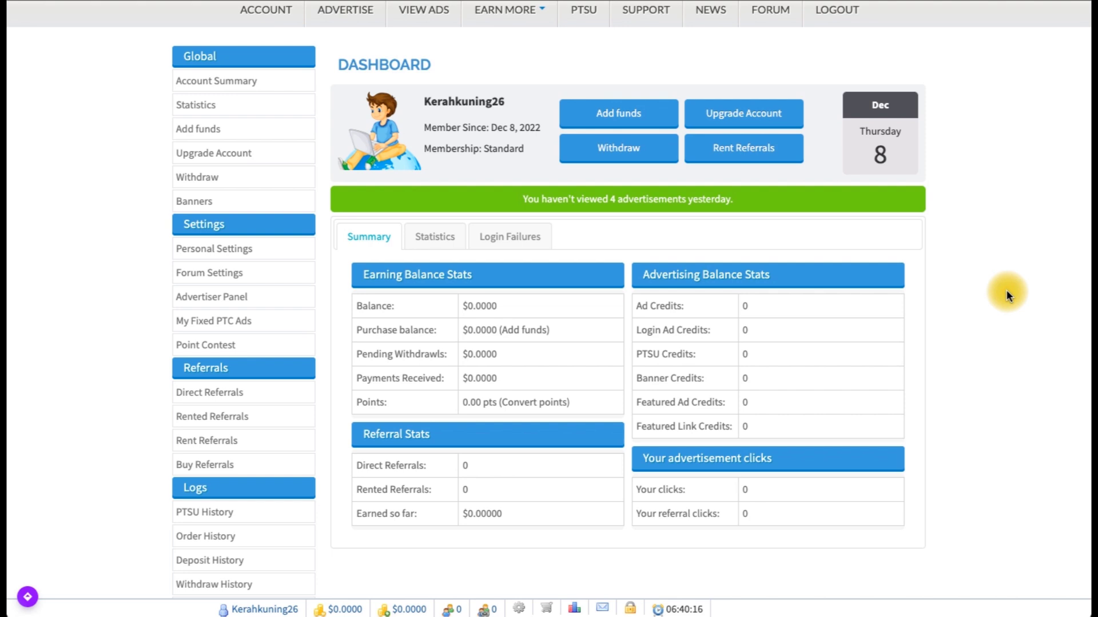
scroll(1006, 290, "up", 1)
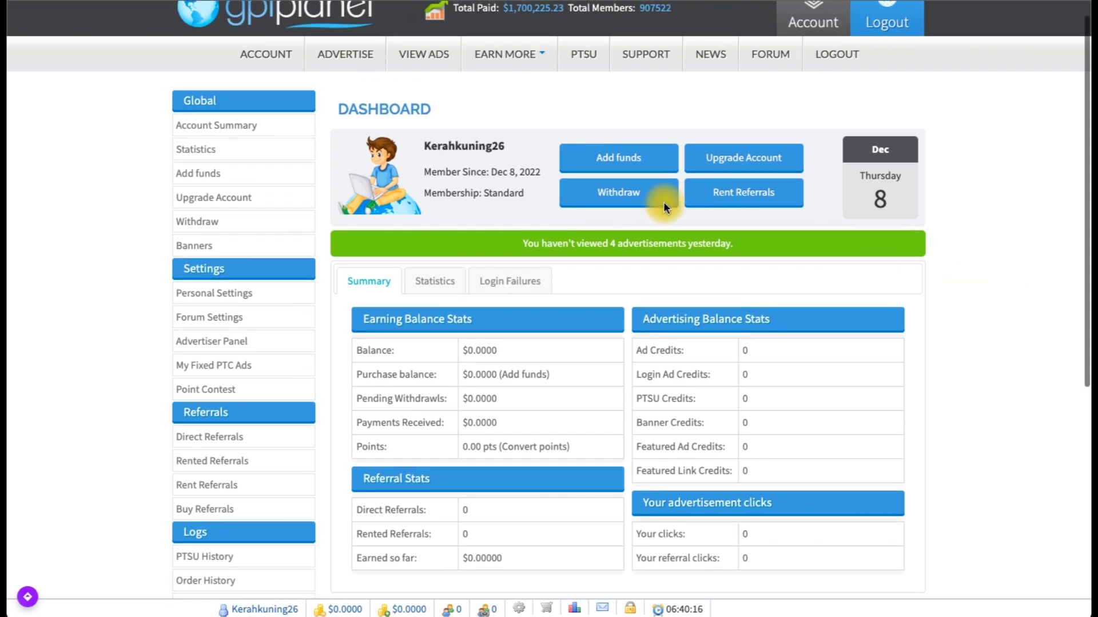
Step: Go to the Withdraw page, which reports insufficient funds against the $1.00 minimum cashout
left_click(632, 199)
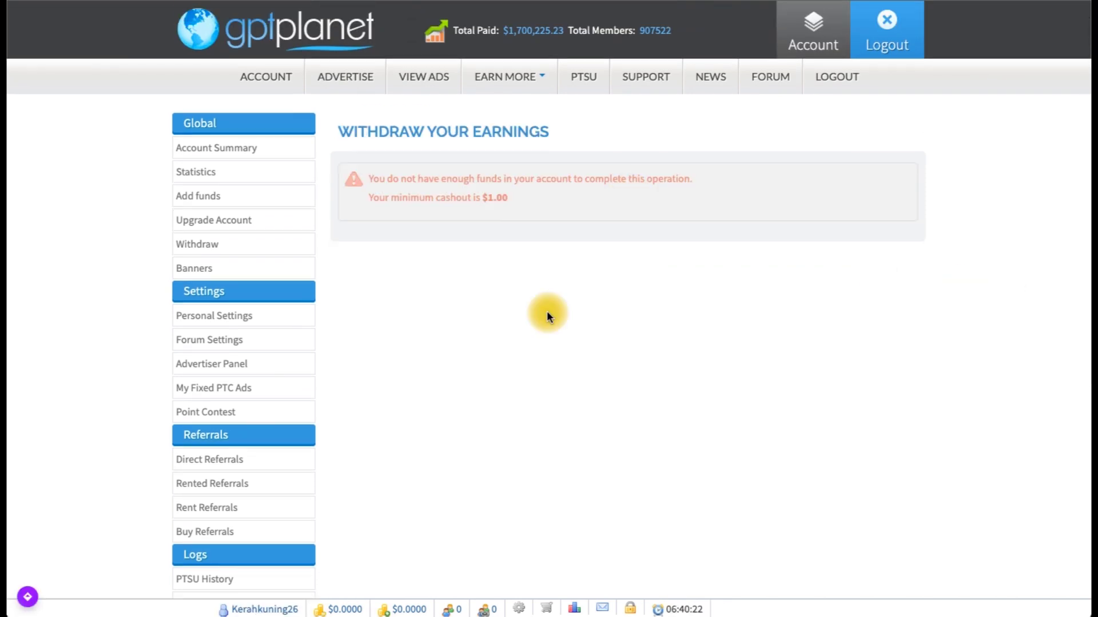